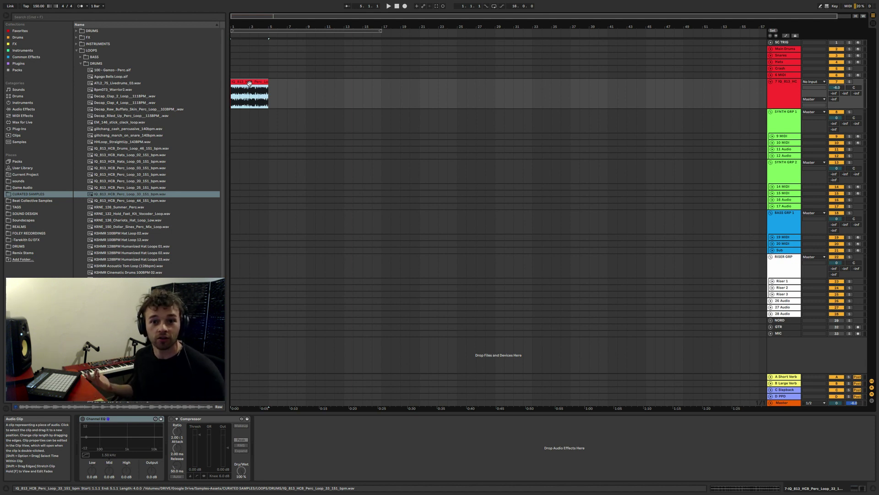
Duplicate the perc loop clip on track 7 with Cmd+D so it repeats through bar 9.
{"action": "key", "text": "super+d"}
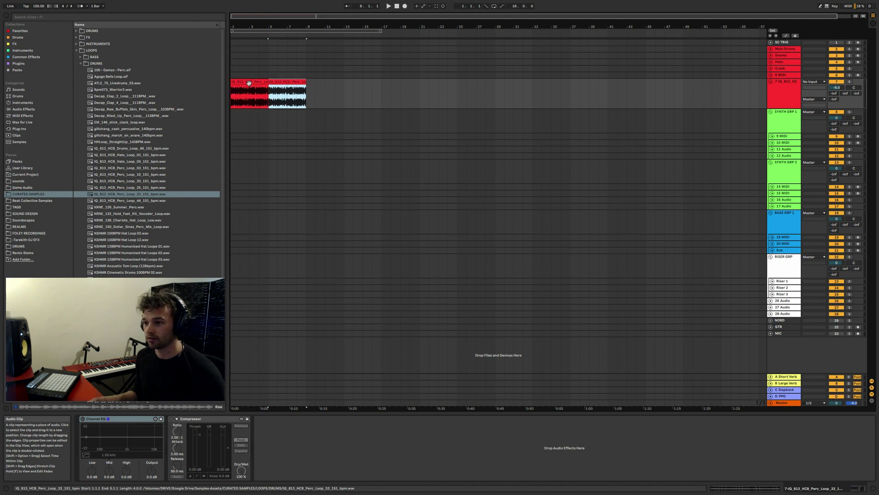
Extend the perc loop to bar 13, paste a copy at bar 17, then play from bar 22.
{"action": "key", "text": "super+d"}
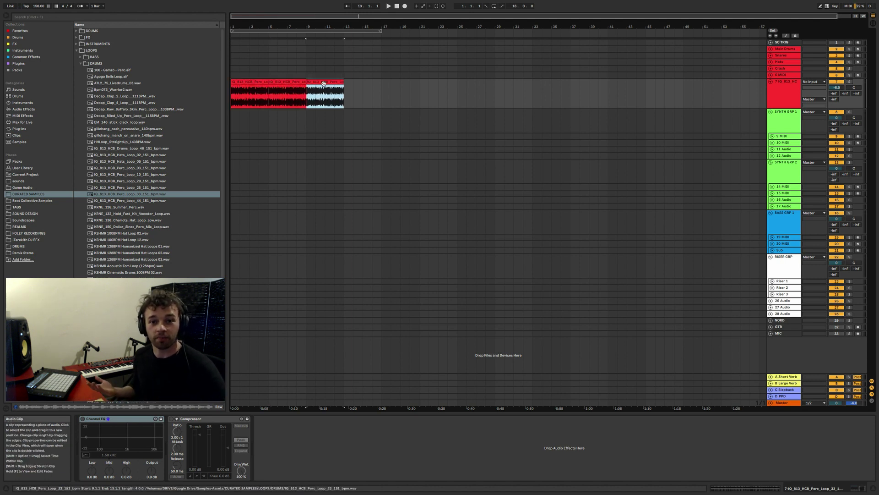
{"action": "left_click", "coordinate": [381, 85]}
{"action": "key", "text": "super+v"}
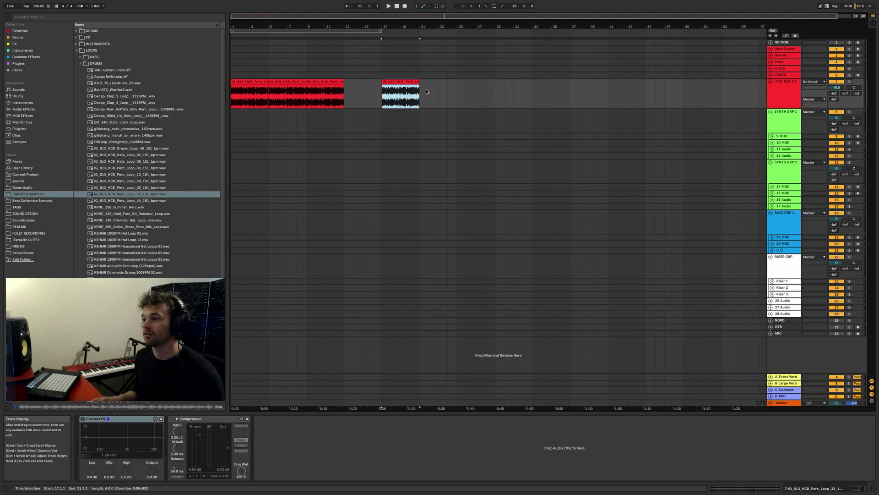
{"action": "left_click", "coordinate": [426, 89]}
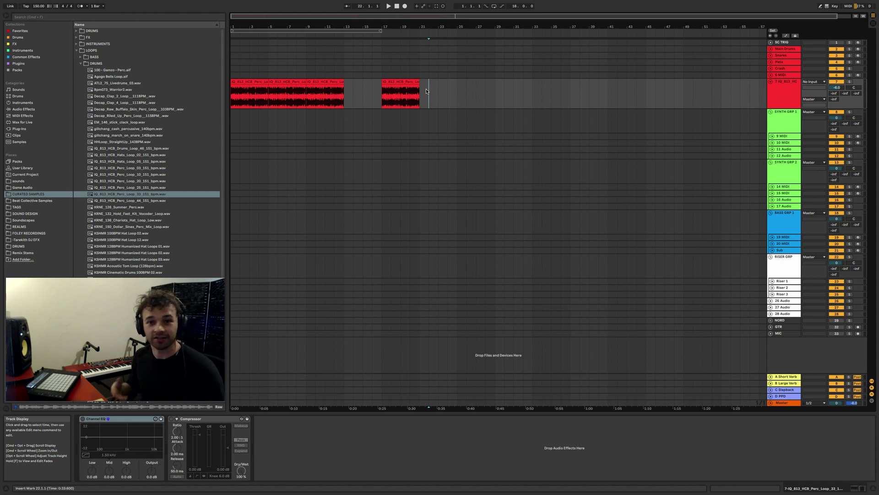
{"action": "key", "text": "space"}
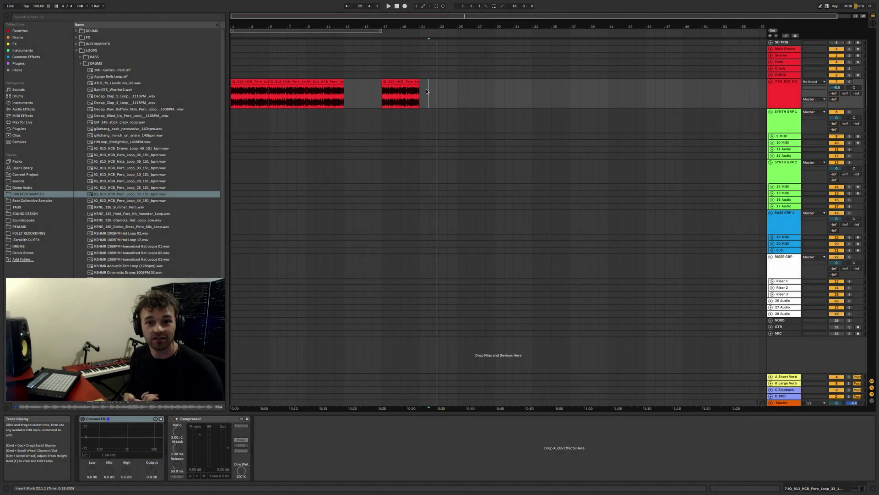
Duplicate the bar 17–21 perc loop clip so it fills bars 17–33.
{"action": "left_click", "coordinate": [420, 90]}
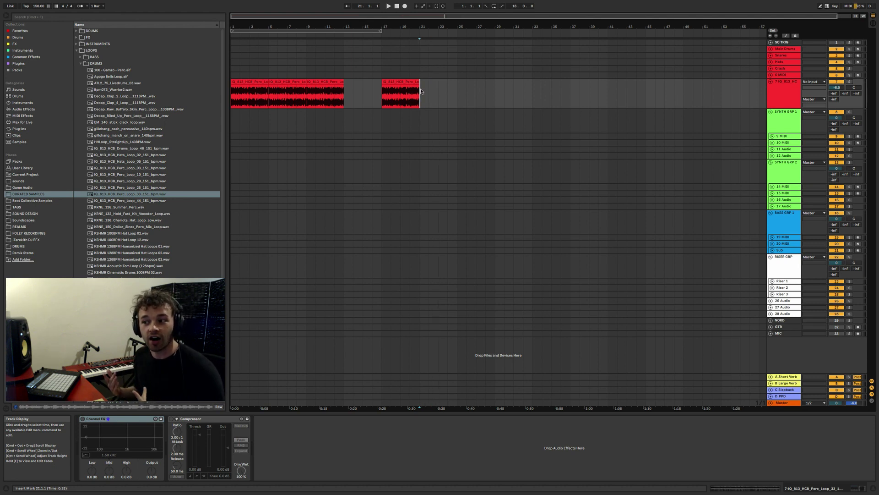
{"action": "left_click", "coordinate": [306, 75]}
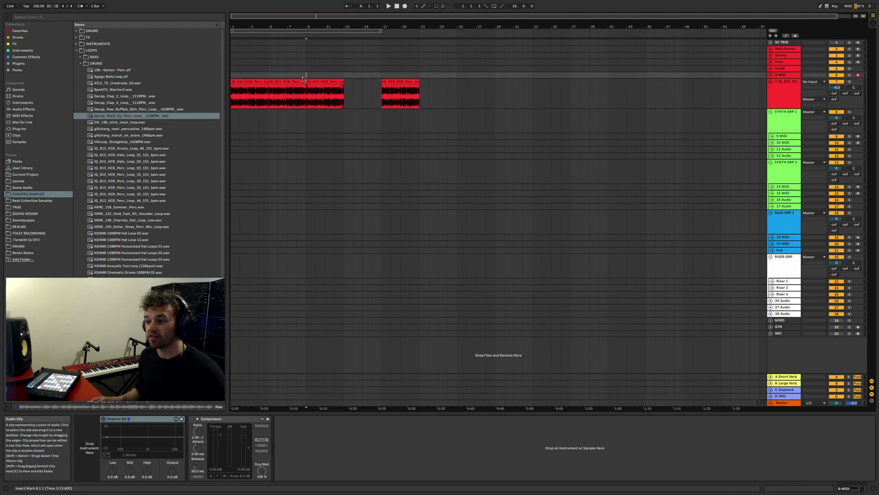
{"action": "left_click", "coordinate": [355, 75], "text": "shift"}
{"action": "left_click", "coordinate": [382, 76], "text": "shift"}
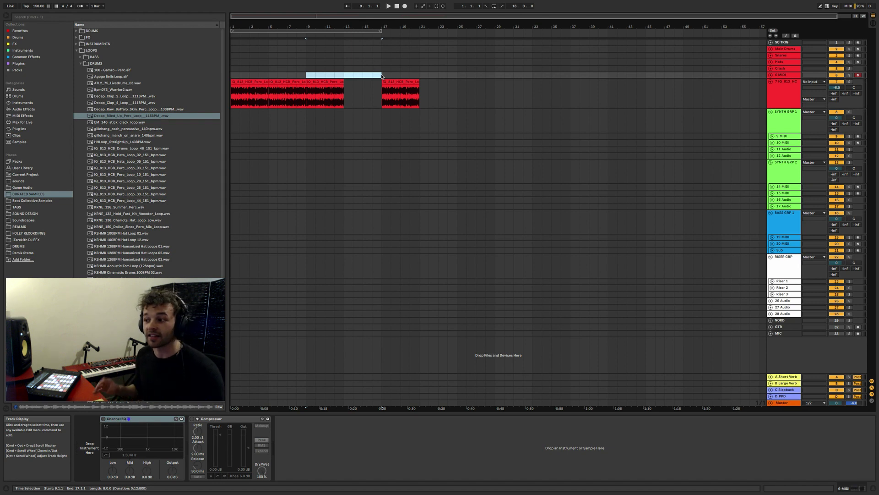
{"action": "left_click", "coordinate": [405, 90]}
{"action": "key", "text": "super+d"}
{"action": "key", "text": "super+d"}
{"action": "key", "text": "super+d"}
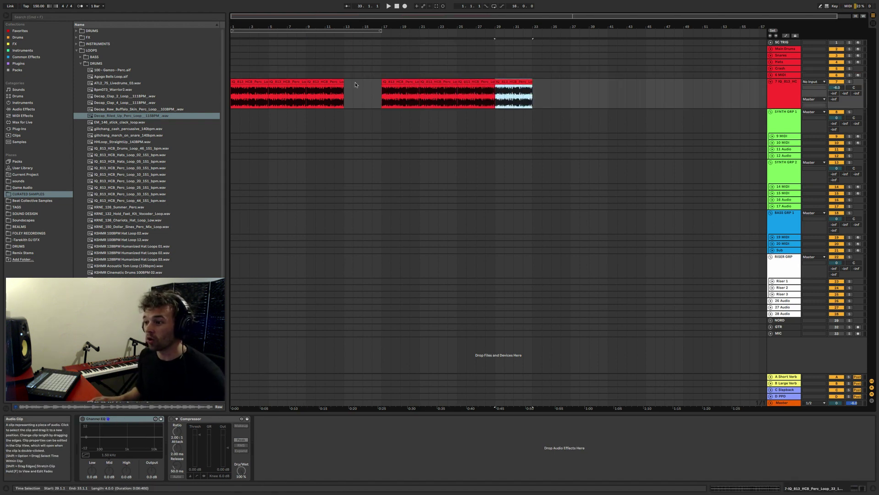
{"action": "left_click", "coordinate": [408, 94]}
{"action": "left_click_drag", "start_coordinate": [408, 95], "coordinate": [532, 95]}
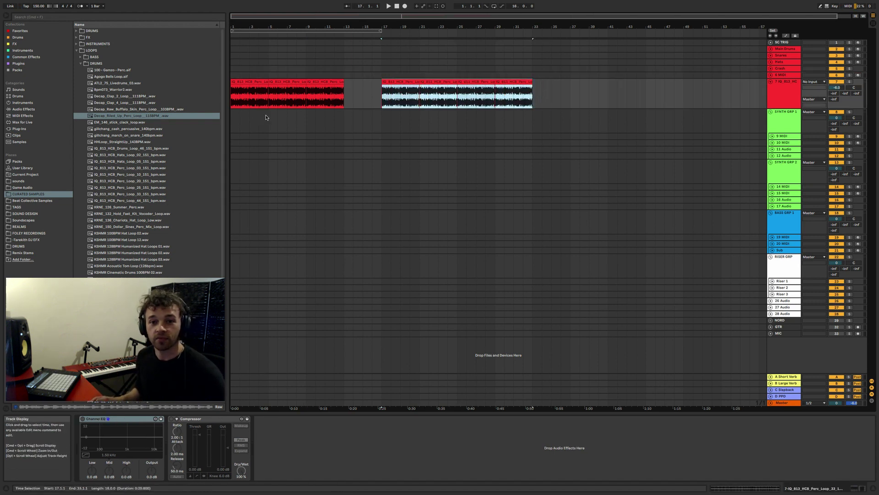
Try moving the bar 17–33 section across the upper tracks later, then undo it.
{"action": "left_click", "coordinate": [384, 61]}
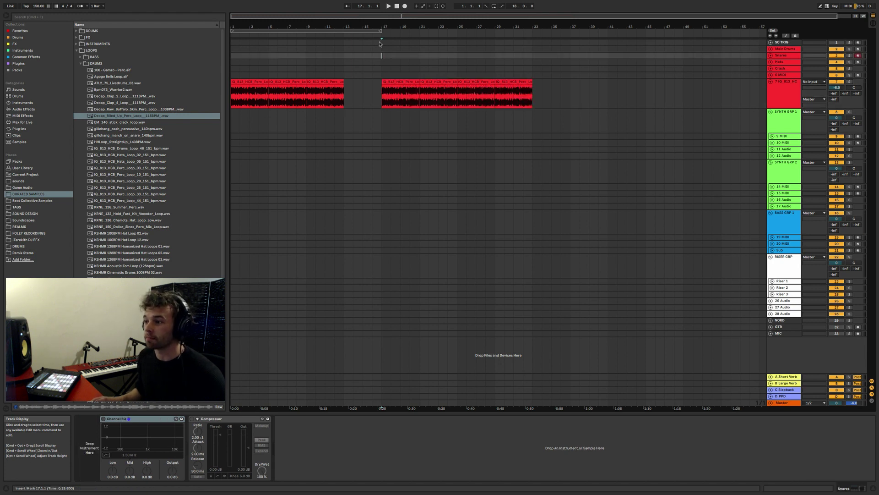
{"action": "left_click_drag", "start_coordinate": [382, 41], "coordinate": [533, 265]}
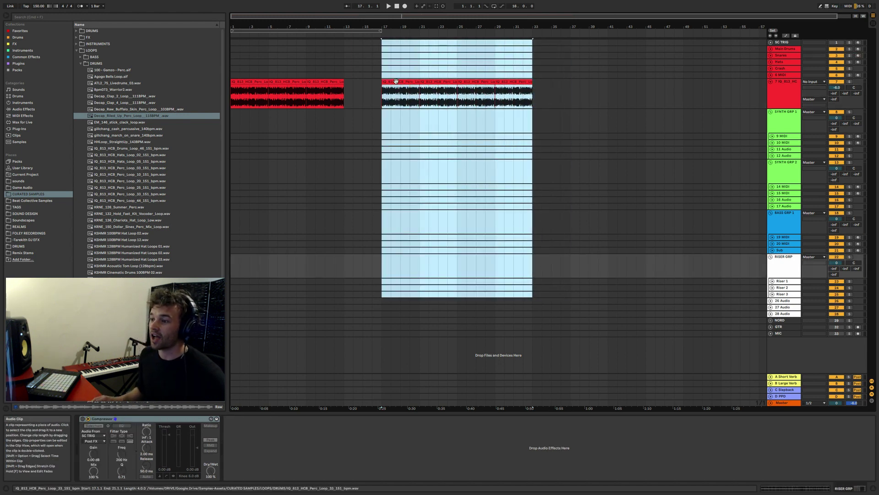
{"action": "left_click_drag", "start_coordinate": [422, 89], "coordinate": [538, 88]}
{"action": "key", "text": "super+z"}
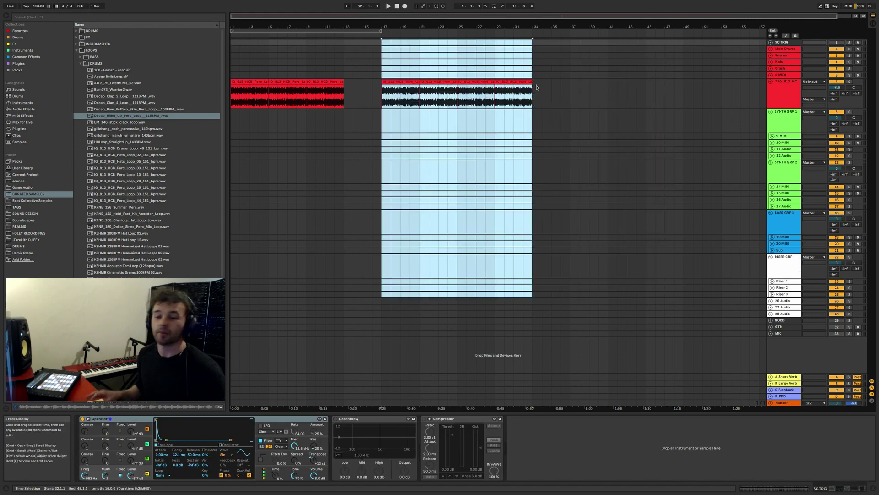
{"action": "left_click", "coordinate": [363, 89]}
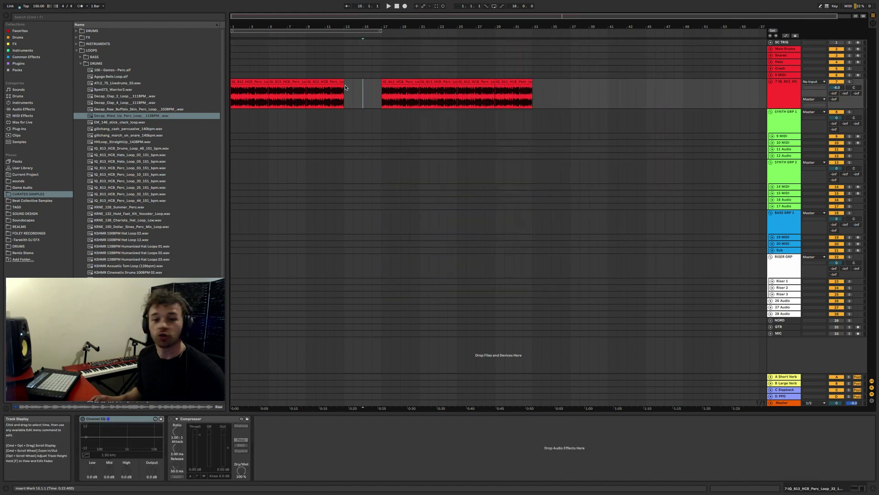
Try Duplicate Time on bars 9–17 of the perc loop track, then undo it.
{"action": "left_click_drag", "start_coordinate": [306, 89], "coordinate": [379, 87]}
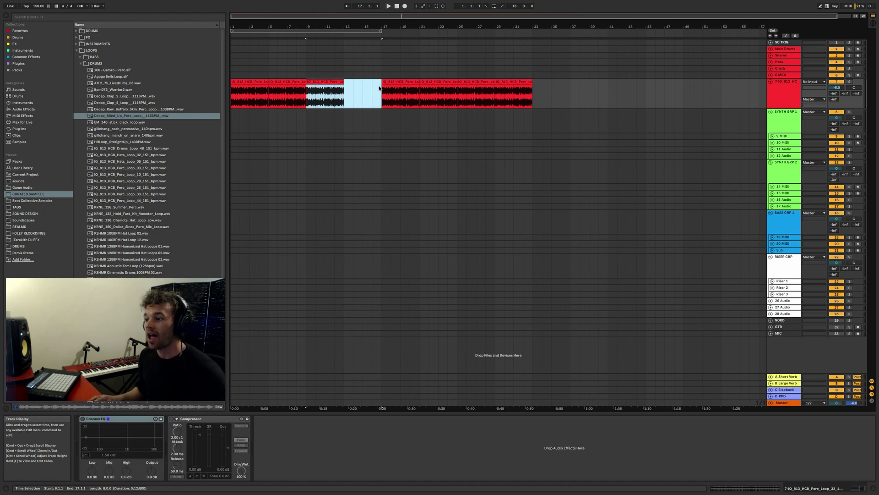
{"action": "left_click_drag", "start_coordinate": [379, 88], "coordinate": [496, 90]}
{"action": "left_click", "coordinate": [307, 100]}
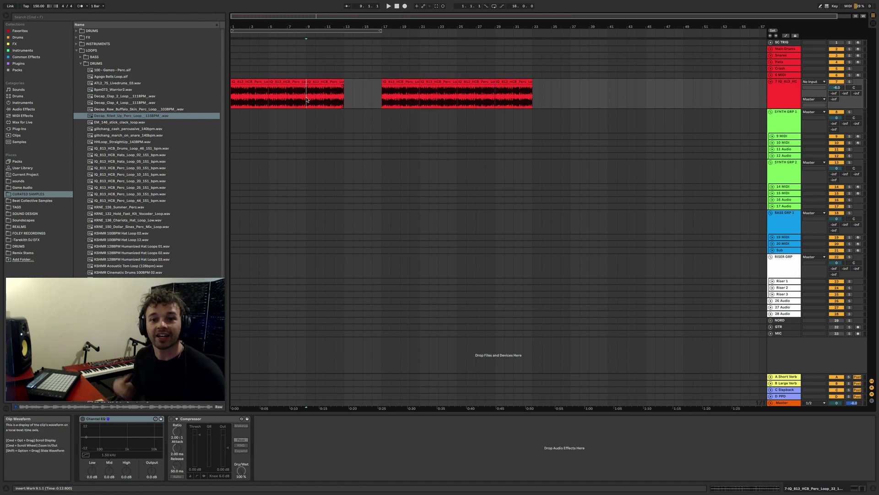
{"action": "left_click_drag", "start_coordinate": [307, 100], "coordinate": [383, 97]}
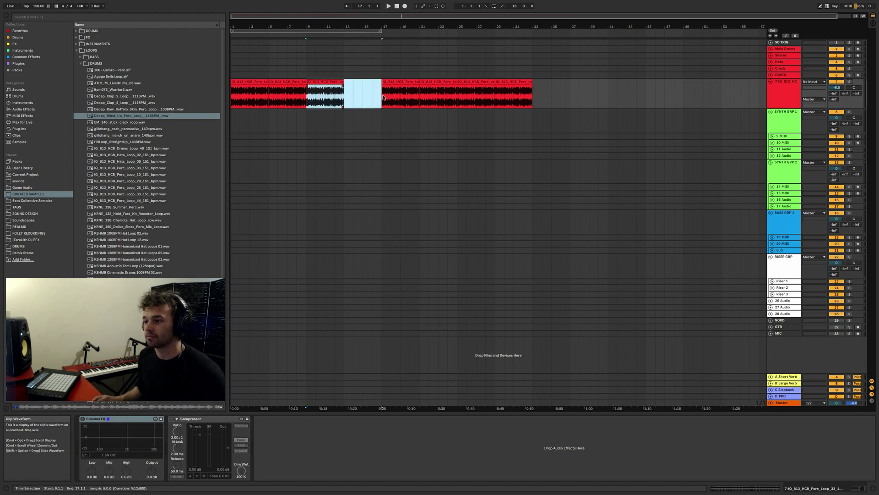
{"action": "left_click_drag", "start_coordinate": [306, 101], "coordinate": [383, 95]}
{"action": "key", "text": "super+shift+d"}
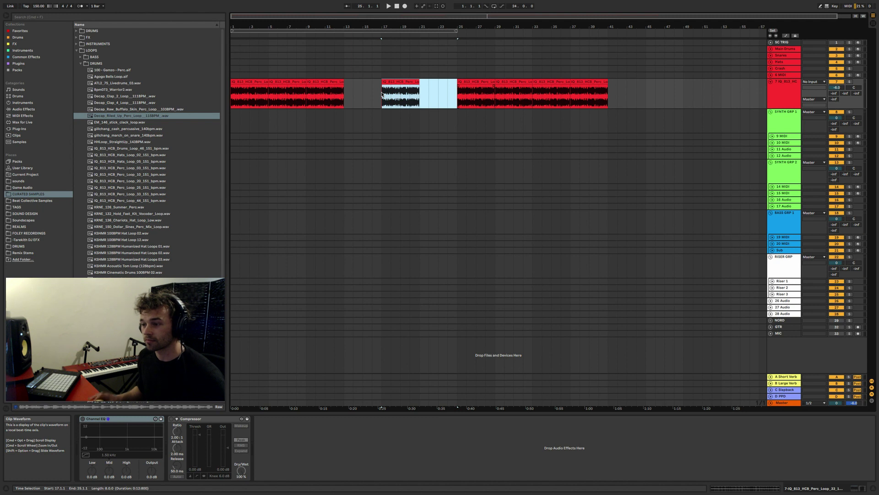
{"action": "key", "text": "super+z"}
{"action": "left_click", "coordinate": [306, 95]}
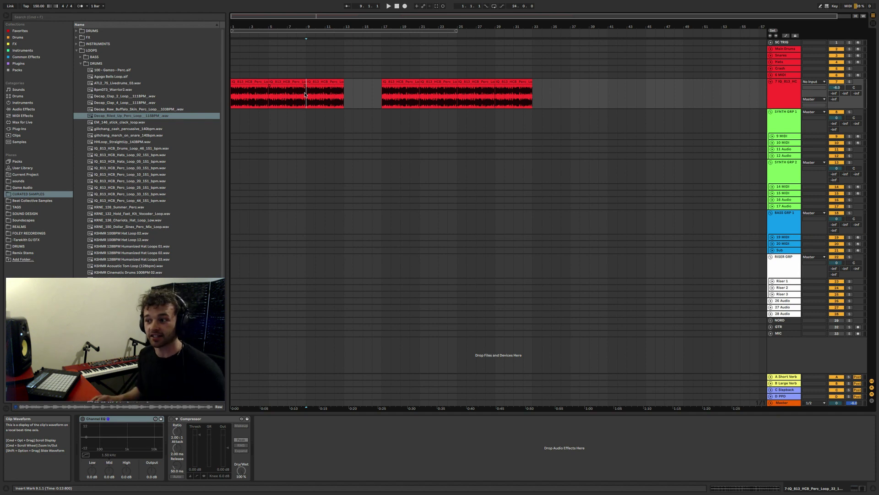
Try shifting bars 17–33 left across the tracks, then undo the move.
{"action": "left_click_drag", "start_coordinate": [306, 96], "coordinate": [355, 97]}
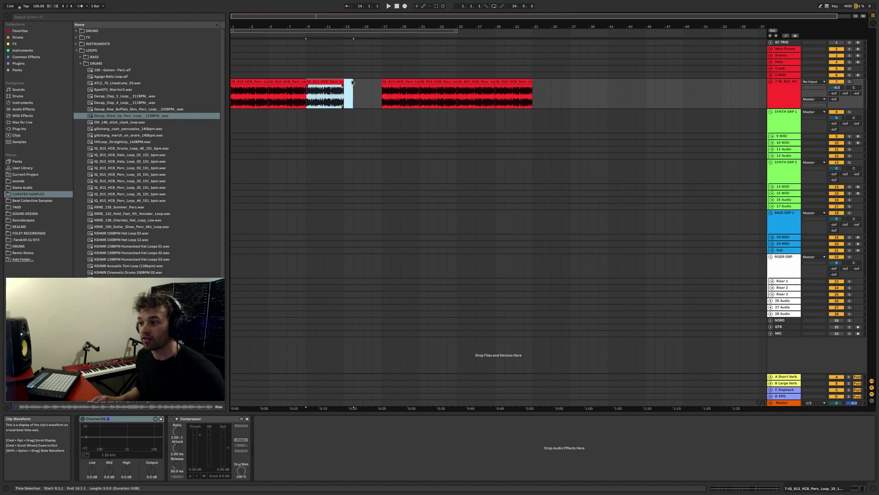
{"action": "left_click", "coordinate": [372, 54]}
{"action": "left_click_drag", "start_coordinate": [381, 54], "coordinate": [457, 112]}
{"action": "key", "text": "super+z"}
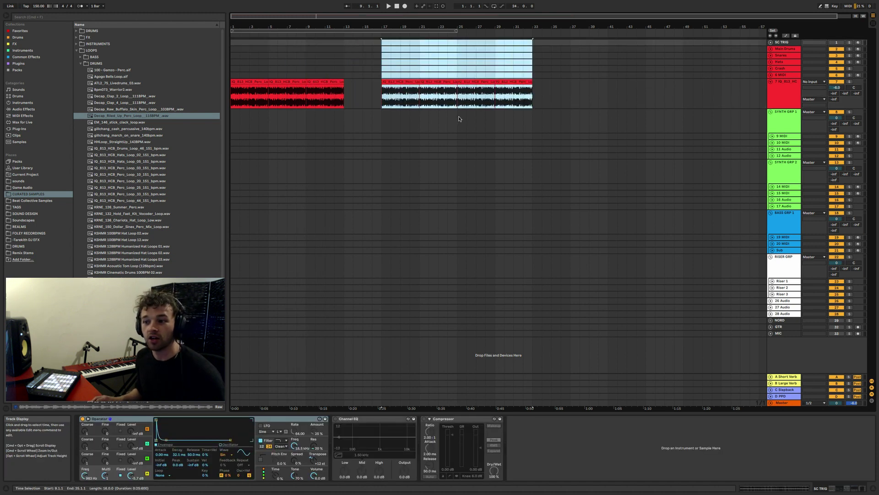
Delete the time at bars 9–17 on the perc loop track to close the gap.
{"action": "left_click", "coordinate": [339, 104]}
{"action": "left_click_drag", "start_coordinate": [306, 96], "coordinate": [382, 105]}
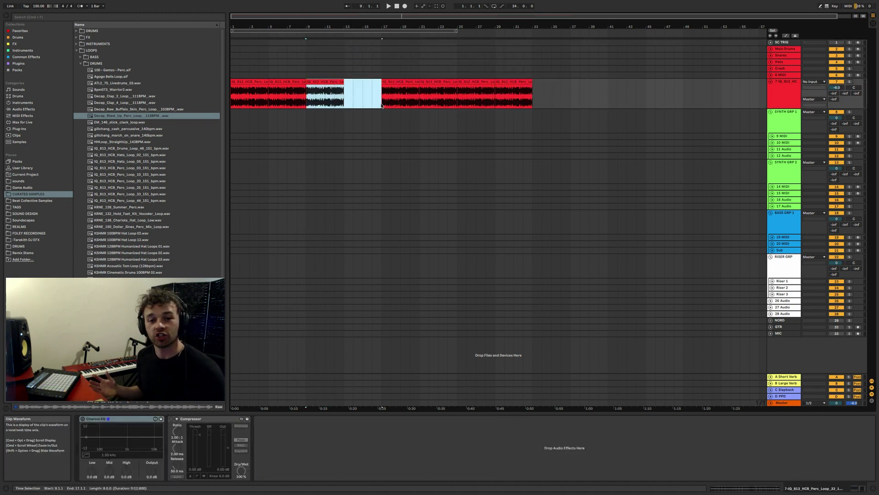
{"action": "key", "text": "super+shift+BackSpace"}
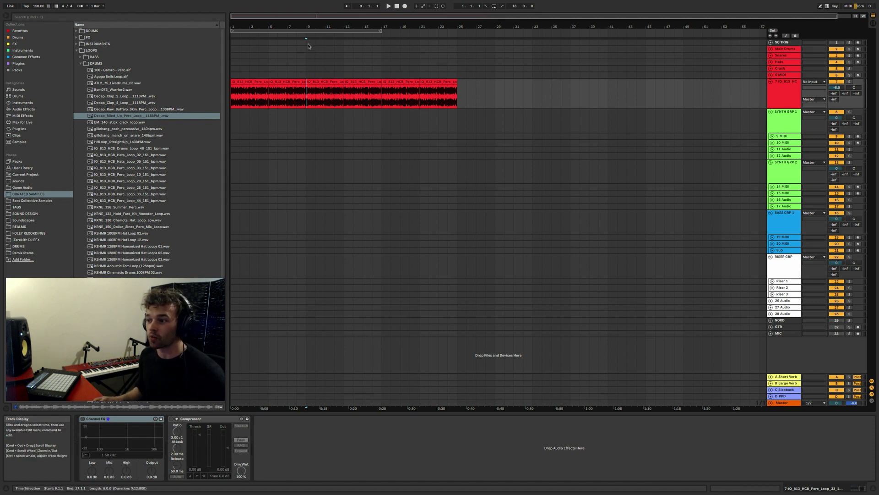
Try moving bars 9–26 across the upper tracks to bar 33, then undo it.
{"action": "left_click_drag", "start_coordinate": [305, 40], "coordinate": [462, 206]}
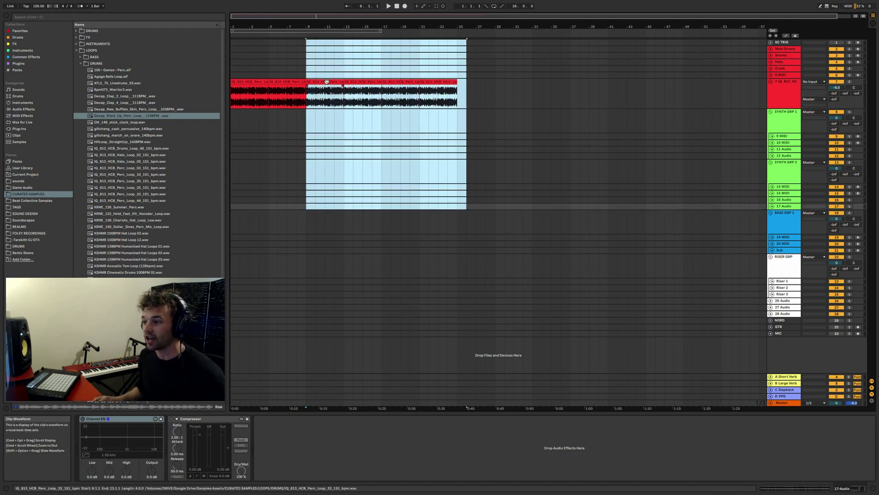
{"action": "left_click_drag", "start_coordinate": [339, 101], "coordinate": [567, 100]}
{"action": "key", "text": "super+z"}
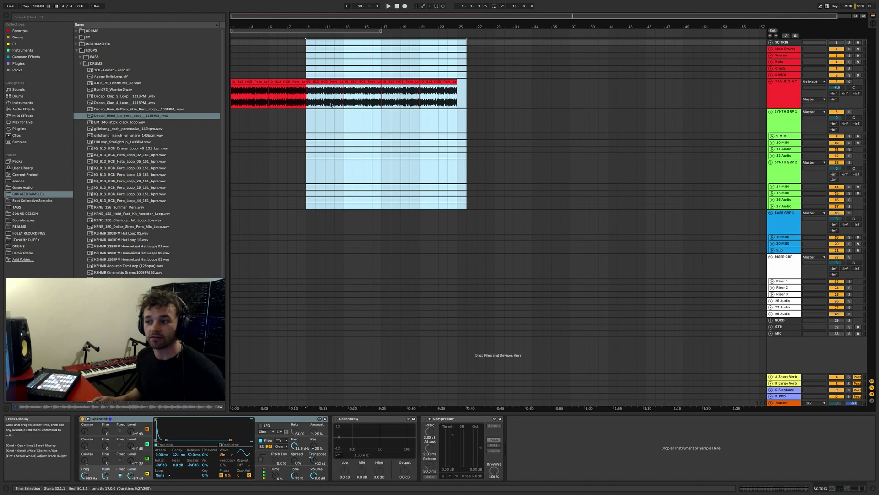
Insert eight bars of silence at bars 9–17 on the perc loop track.
{"action": "left_click", "coordinate": [303, 96]}
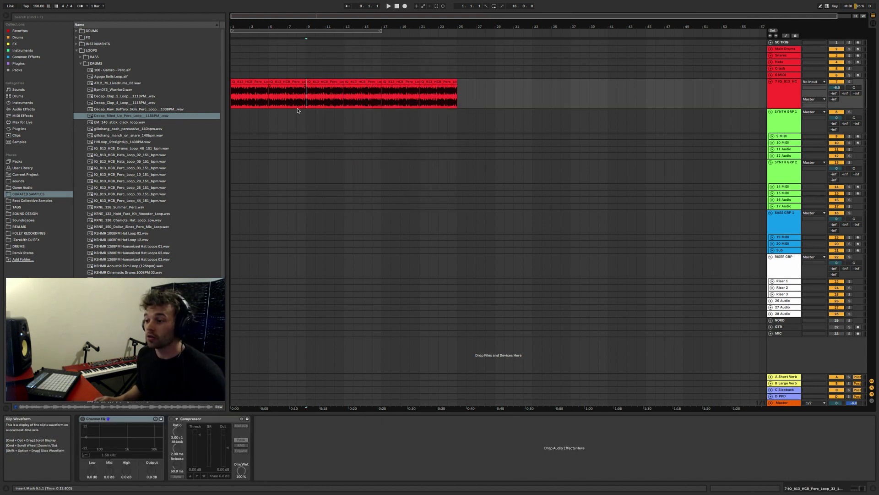
{"action": "left_click_drag", "start_coordinate": [305, 100], "coordinate": [381, 102]}
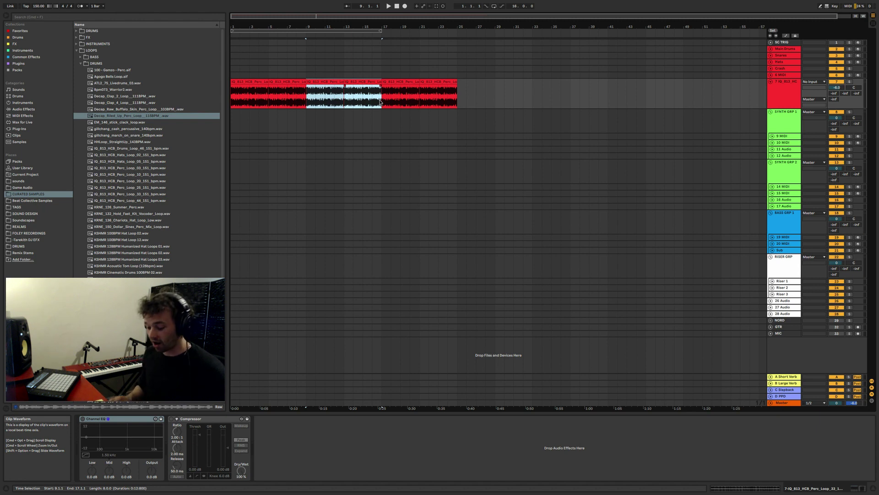
{"action": "key", "text": "super+i"}
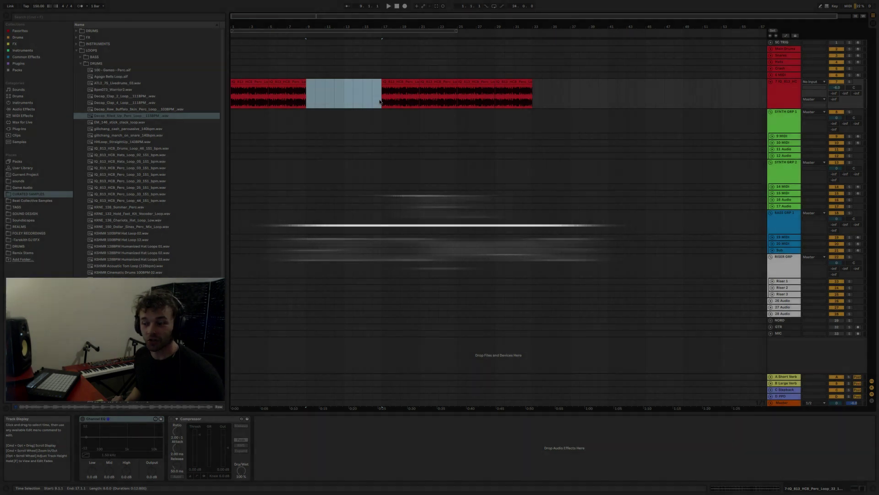
Place the insert point at bar 13 in track 7's empty gap between the loop clips.
{"action": "left_click", "coordinate": [379, 101]}
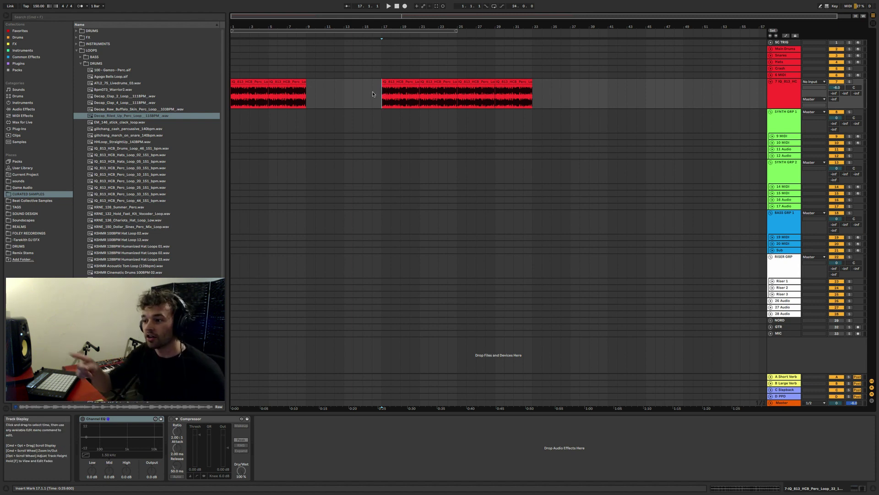
{"action": "left_click_drag", "start_coordinate": [343, 98], "coordinate": [381, 98]}
{"action": "left_click", "coordinate": [362, 100]}
{"action": "key", "text": "Left"}
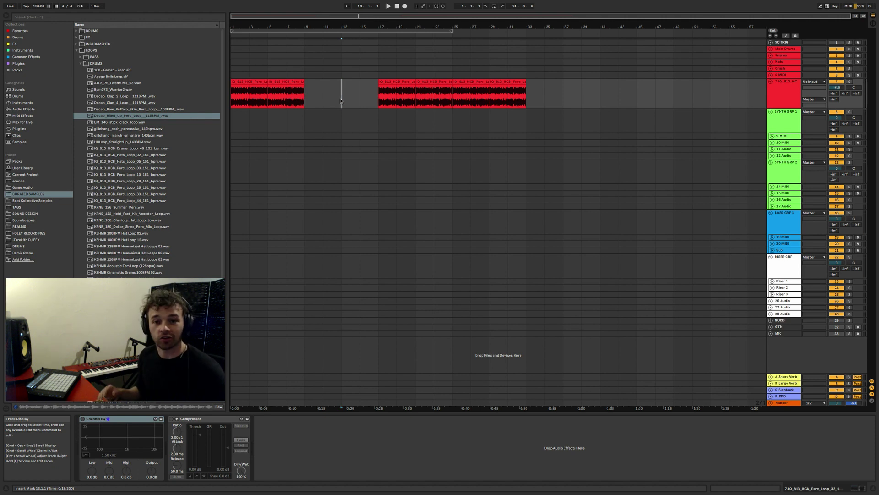
{"action": "scroll", "coordinate": [341, 103], "scroll_direction": "up", "scroll_amount": 10}
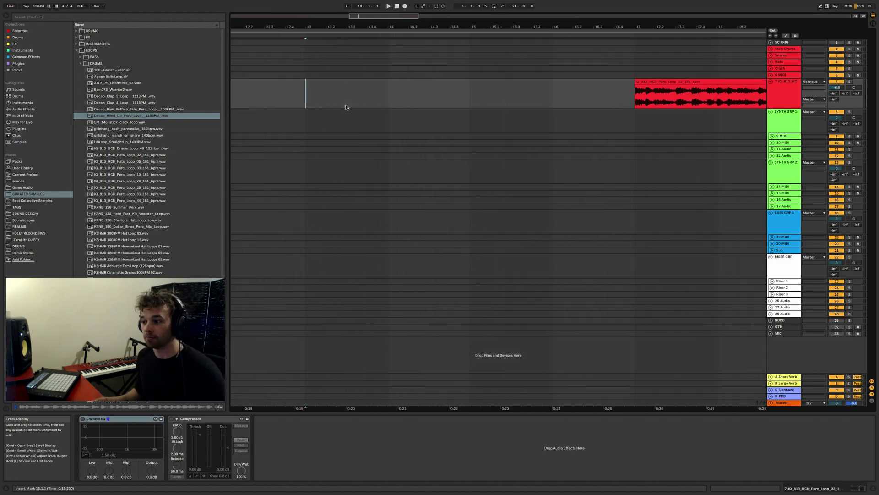
Switch to the Widest adaptive grid and test one-bar selections starting at bar 13.
{"action": "right_click", "coordinate": [346, 106]}
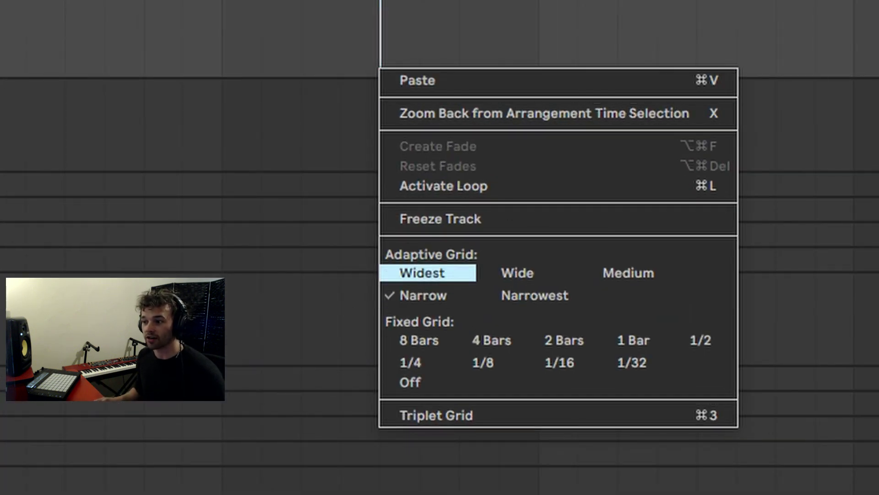
{"action": "left_click", "coordinate": [421, 273]}
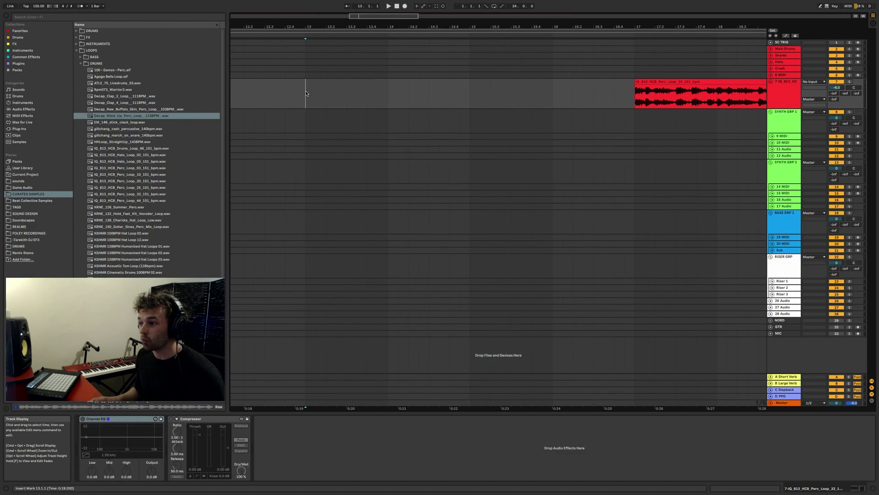
{"action": "left_click_drag", "start_coordinate": [305, 93], "coordinate": [387, 95]}
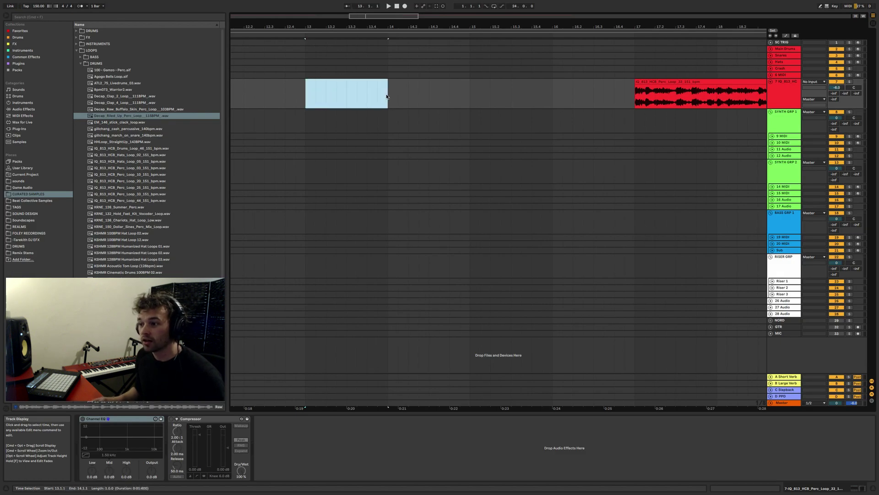
{"action": "left_click", "coordinate": [387, 95]}
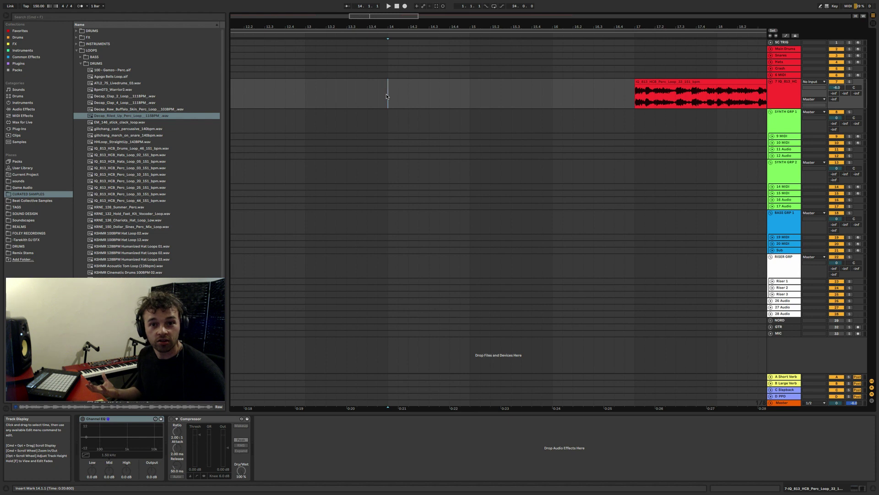
{"action": "left_click_drag", "start_coordinate": [306, 94], "coordinate": [379, 93]}
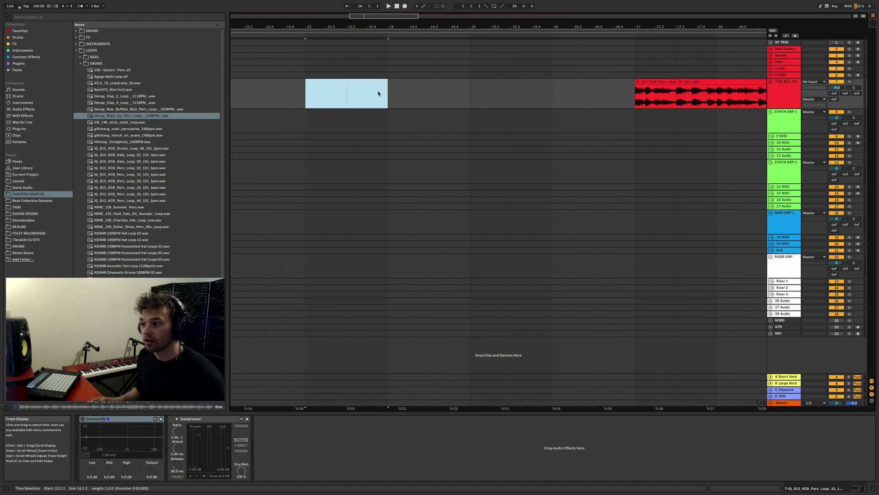
{"action": "left_click", "coordinate": [381, 93]}
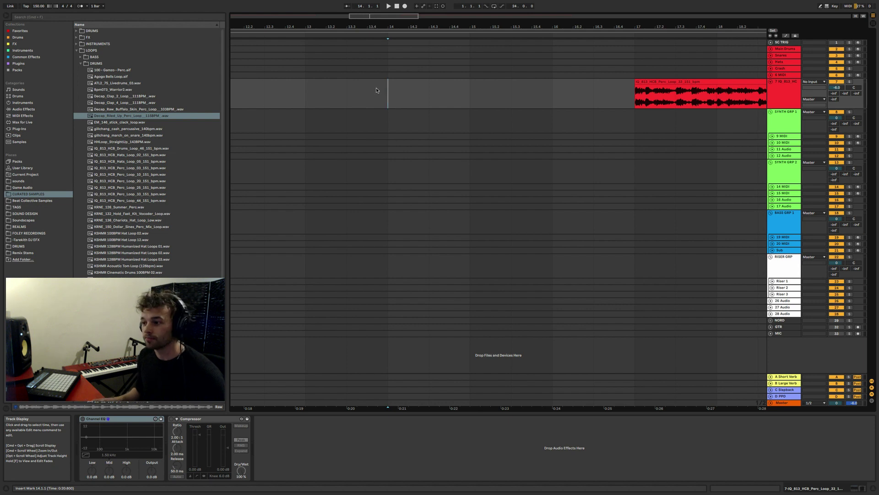
Test a short snapped range at bar 13 and leave the insert point at 13.1.1.
{"action": "scroll", "coordinate": [341, 96], "scroll_direction": "up", "scroll_amount": 5}
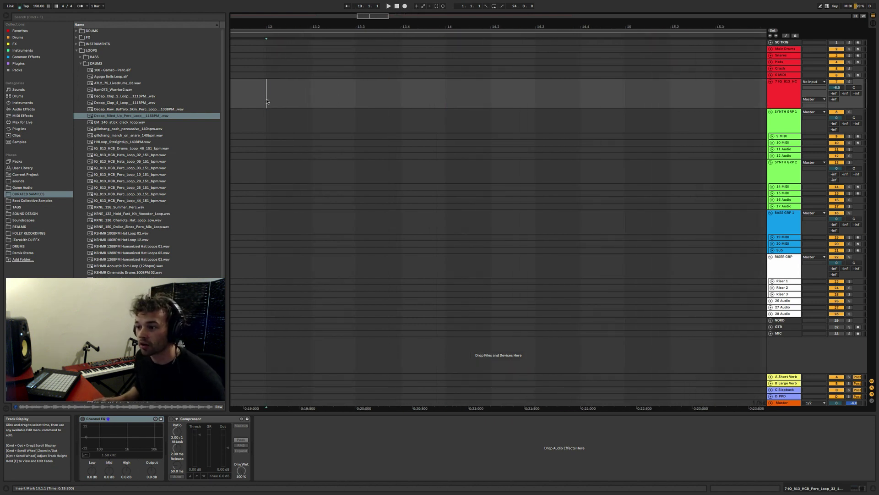
{"action": "left_click_drag", "start_coordinate": [266, 98], "coordinate": [283, 100]}
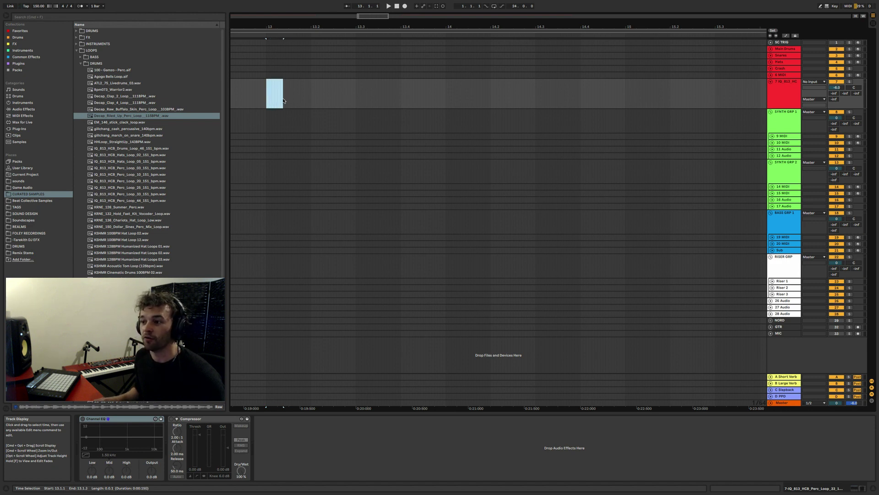
{"action": "scroll", "coordinate": [283, 100], "scroll_direction": "up", "scroll_amount": 5}
{"action": "left_click", "coordinate": [283, 100]}
{"action": "scroll", "coordinate": [283, 100], "scroll_direction": "up", "scroll_amount": 3}
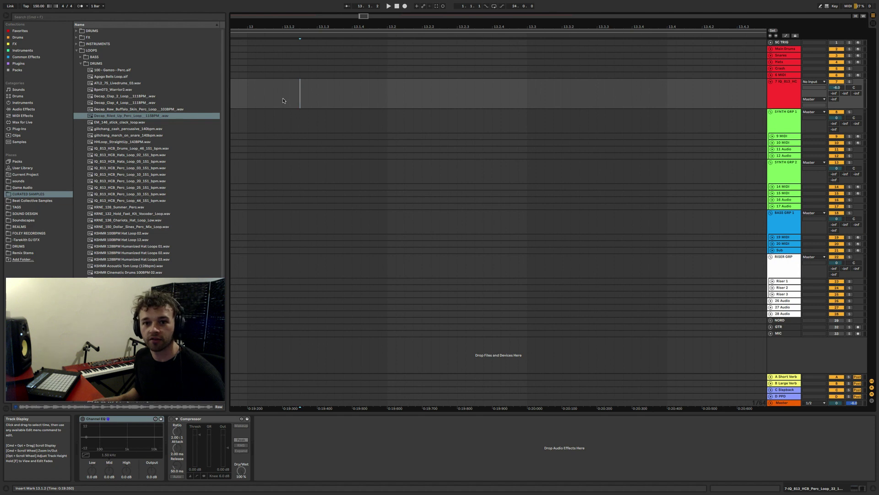
{"action": "scroll", "coordinate": [283, 101], "scroll_direction": "down", "scroll_amount": 8}
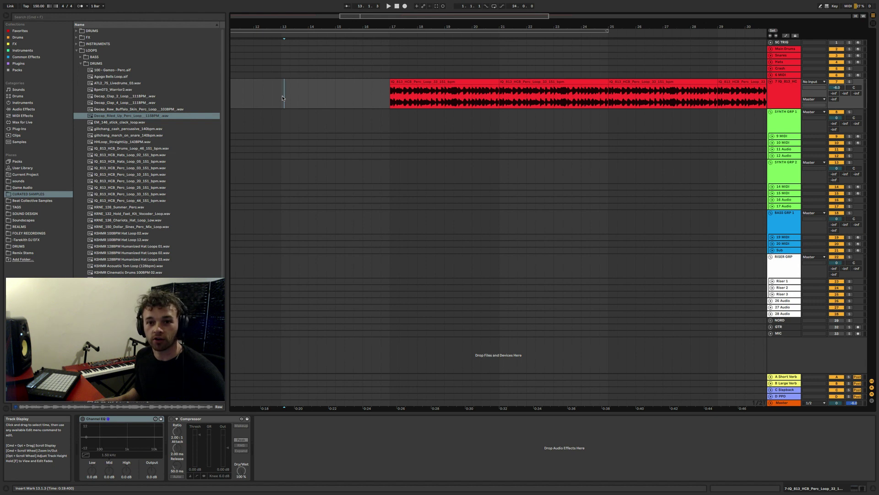
{"action": "left_click", "coordinate": [279, 98]}
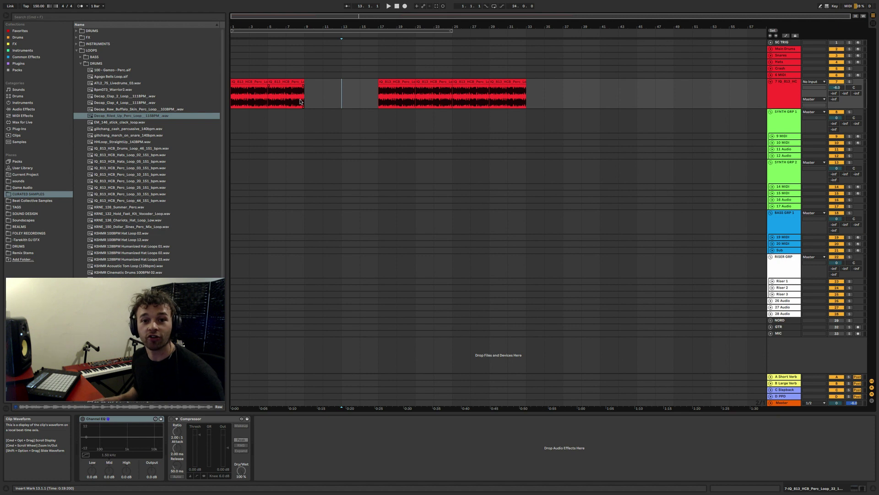
Split the first red loop clip at bar 7 and at bar 6.
{"action": "scroll", "coordinate": [300, 102], "scroll_direction": "up", "scroll_amount": 3}
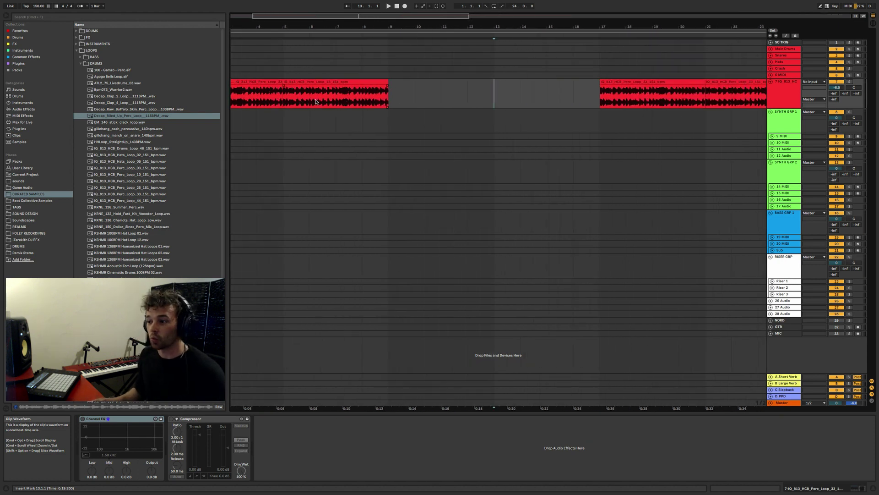
{"action": "left_click", "coordinate": [312, 99]}
{"action": "left_click", "coordinate": [333, 99]}
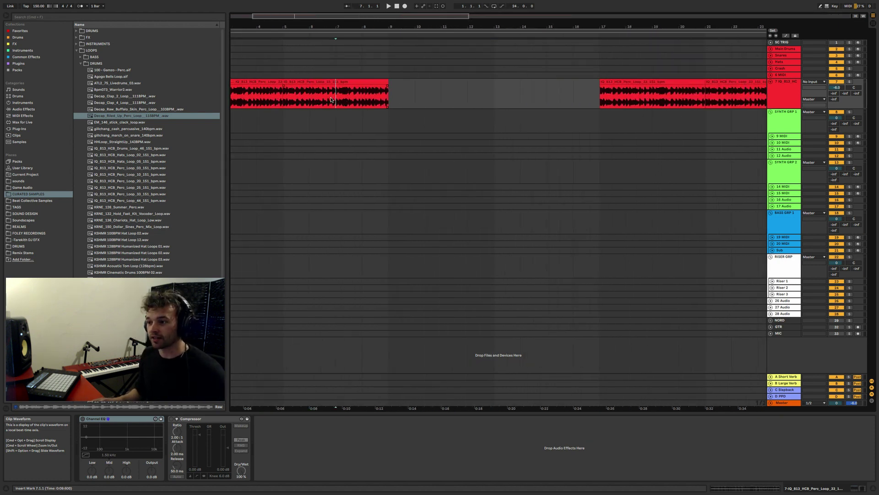
{"action": "key", "text": "super+e"}
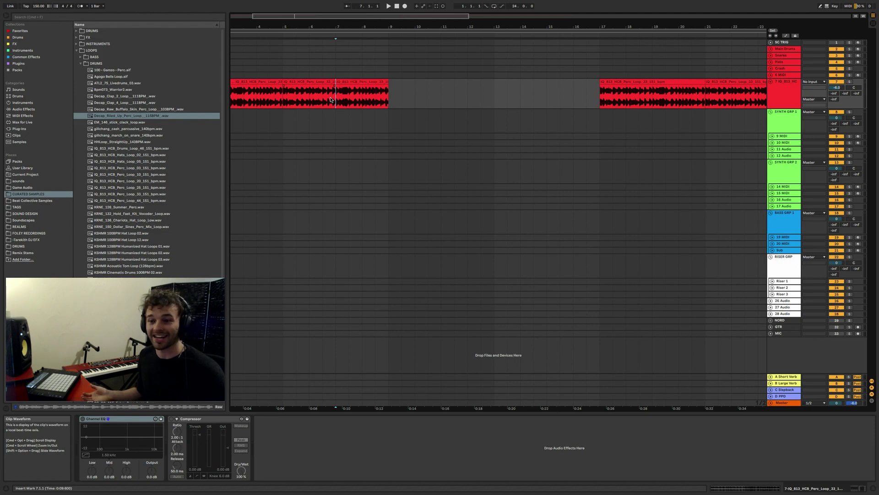
{"action": "left_click", "coordinate": [312, 99]}
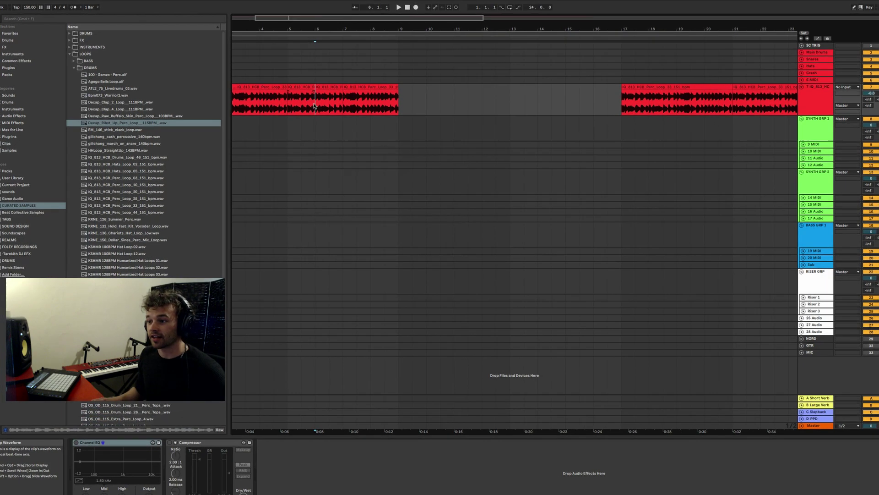
{"action": "key", "text": "plus"}
Halve the bar 5 piece and repeat the half-bar slice up to bar 9.
{"action": "left_click", "coordinate": [296, 87]}
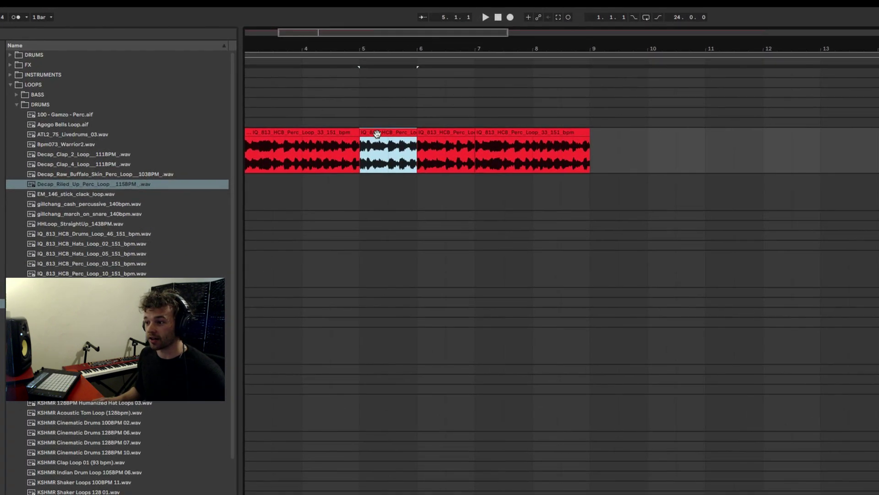
{"action": "left_click", "coordinate": [390, 154]}
{"action": "key", "text": "super+e"}
{"action": "left_click", "coordinate": [373, 133]}
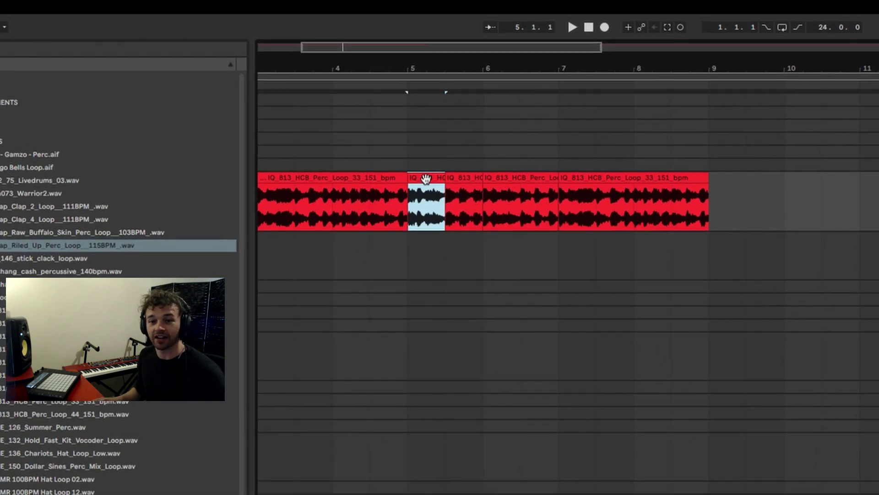
{"action": "key", "text": "super+d"}
{"action": "key", "text": "super+d"}
{"action": "key", "text": "super+d"}
{"action": "key", "text": "super+d"}
{"action": "key", "text": "super+d"}
{"action": "key", "text": "super+d"}
{"action": "key", "text": "super+d"}
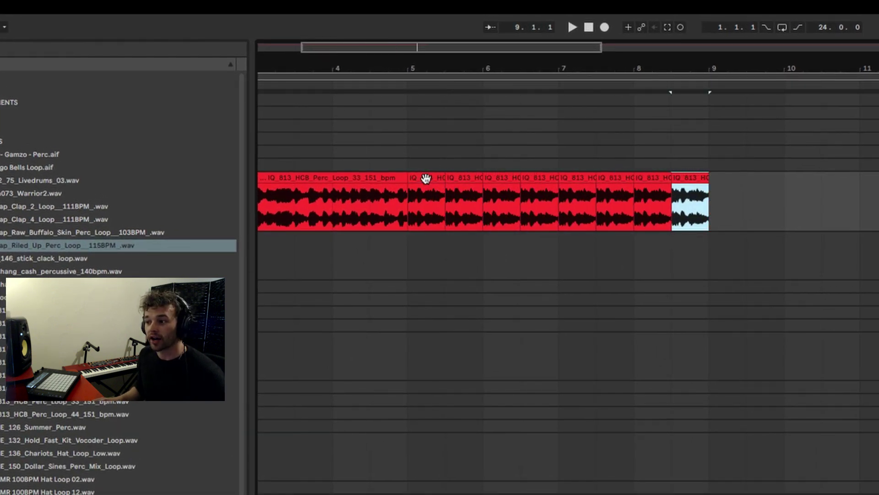
{"action": "left_click", "coordinate": [451, 206]}
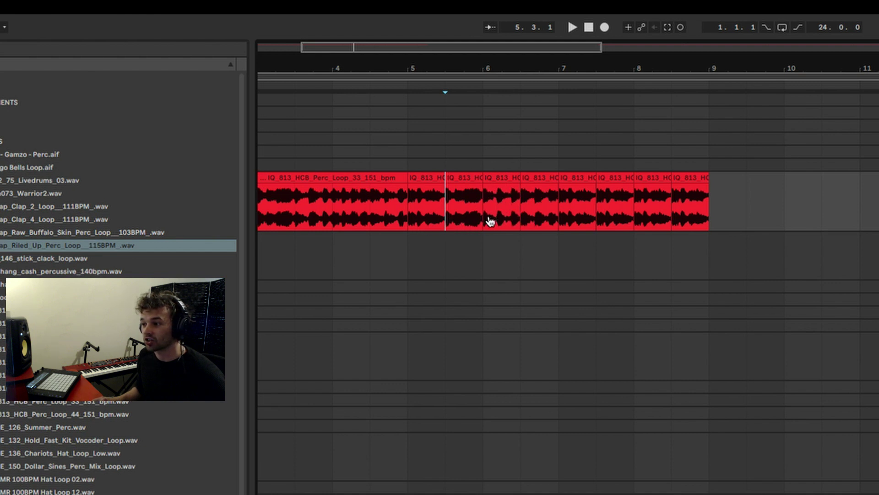
Mark a range from bar 4 to 4.3, leaving the insert point at 4.3.
{"action": "left_click", "coordinate": [591, 222]}
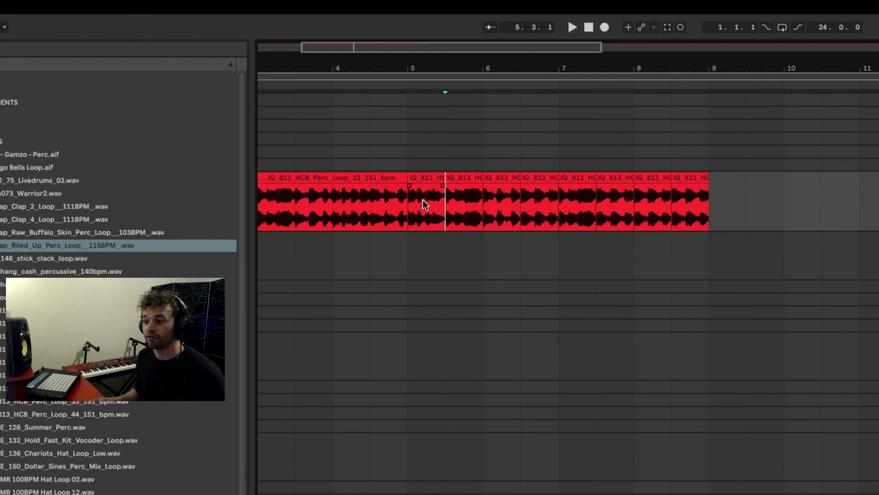
{"action": "left_click_drag", "start_coordinate": [320, 210], "coordinate": [372, 212]}
{"action": "left_click", "coordinate": [376, 213]}
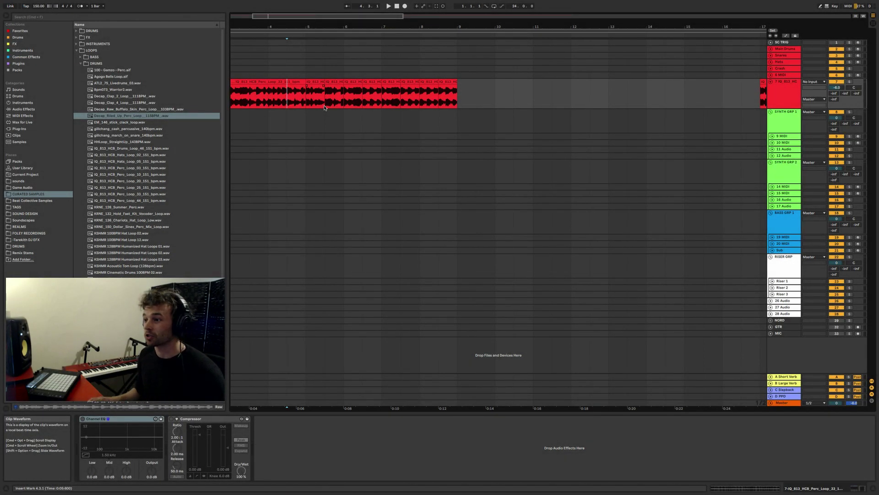
{"action": "key", "text": "minus"}
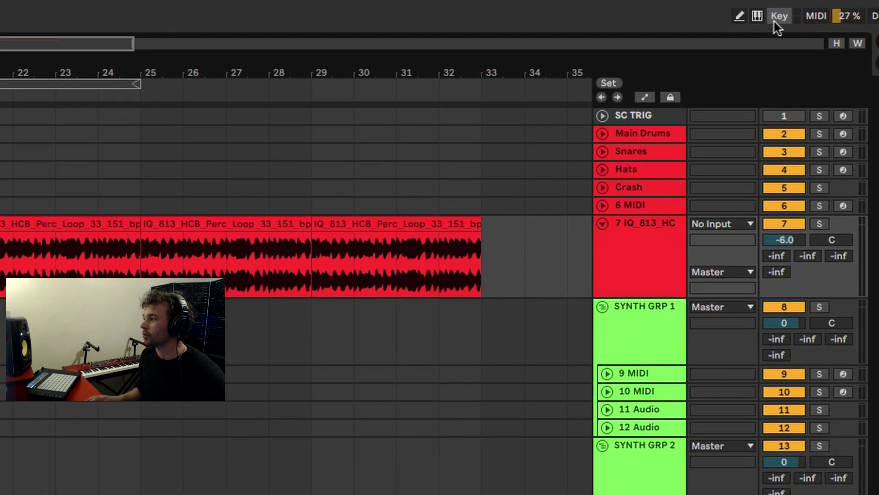
{"action": "left_click", "coordinate": [833, 6]}
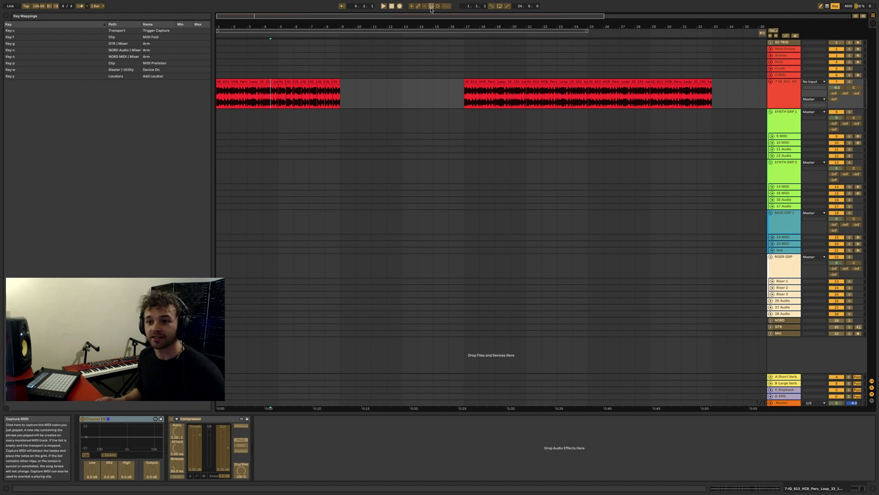
{"action": "left_click", "coordinate": [835, 6]}
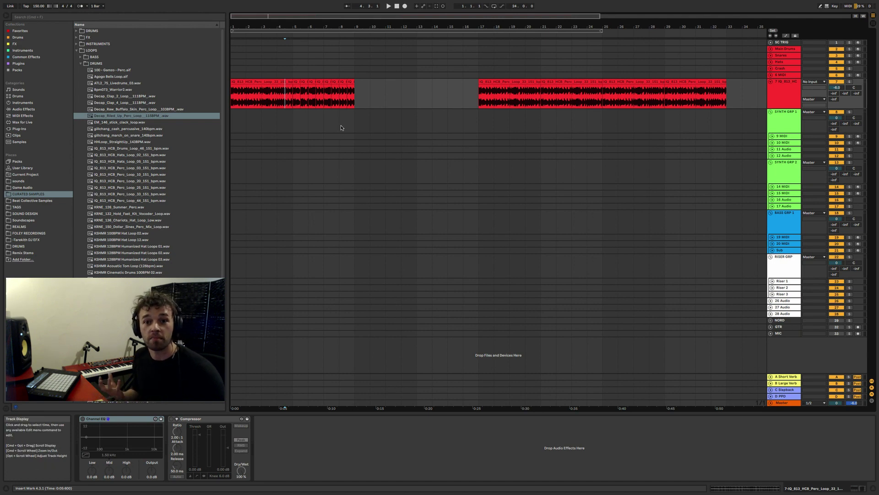
Create an empty MIDI clip over bars 9–13 on Snares and toggle the piano roll Fold.
{"action": "left_click_drag", "start_coordinate": [355, 55], "coordinate": [417, 56]}
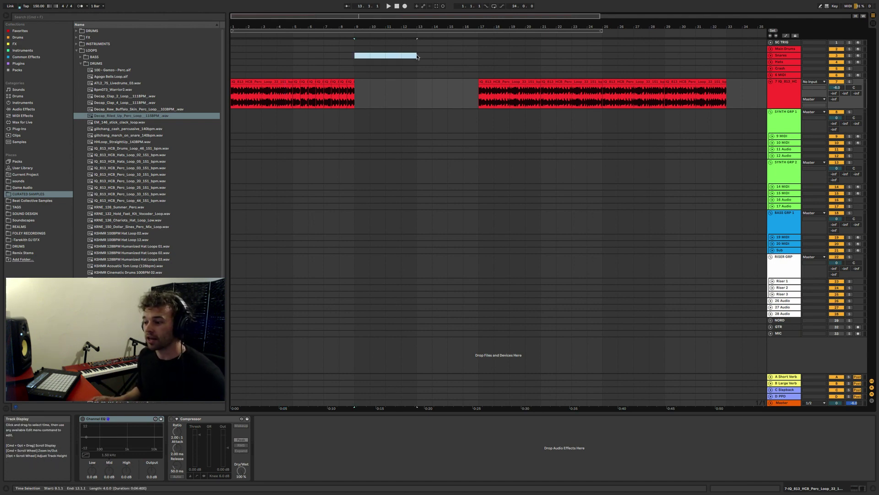
{"action": "key", "text": "super+shift+m"}
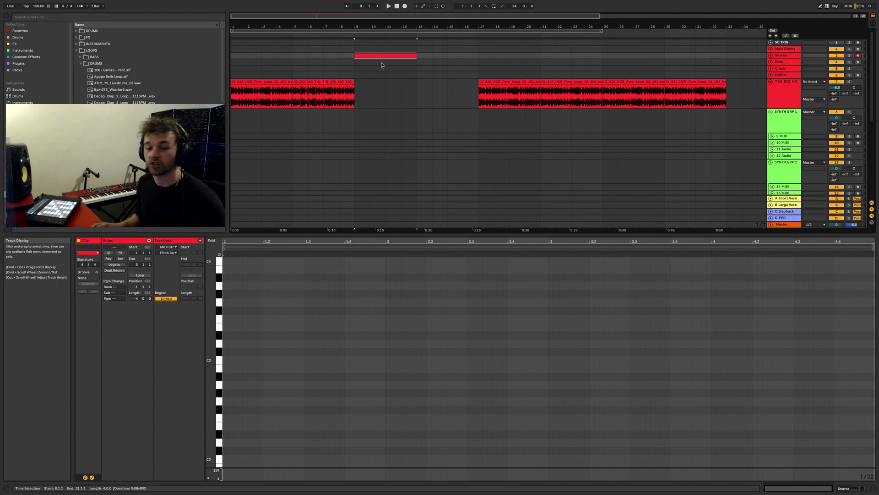
{"action": "left_click", "coordinate": [379, 55]}
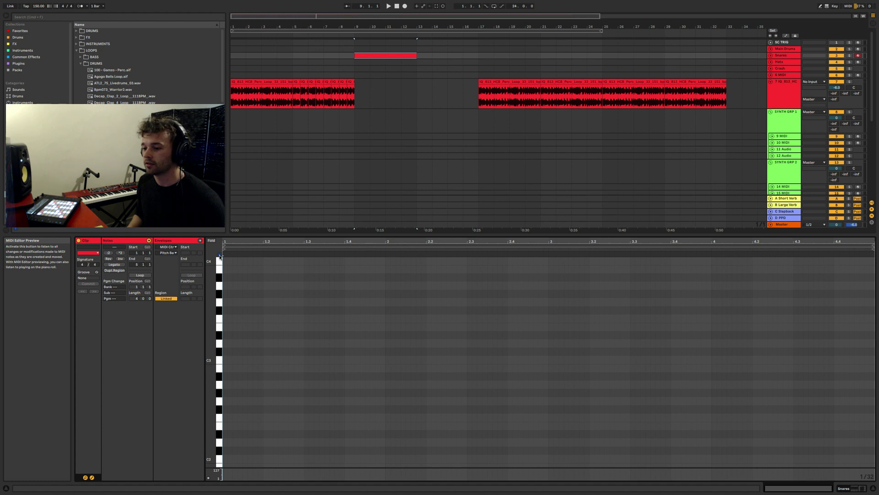
{"action": "key", "text": "f"}
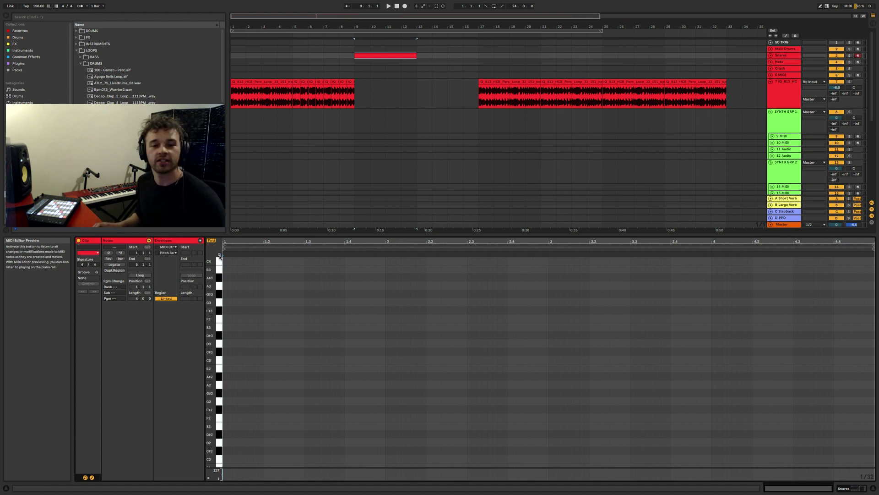
{"action": "key", "text": "f"}
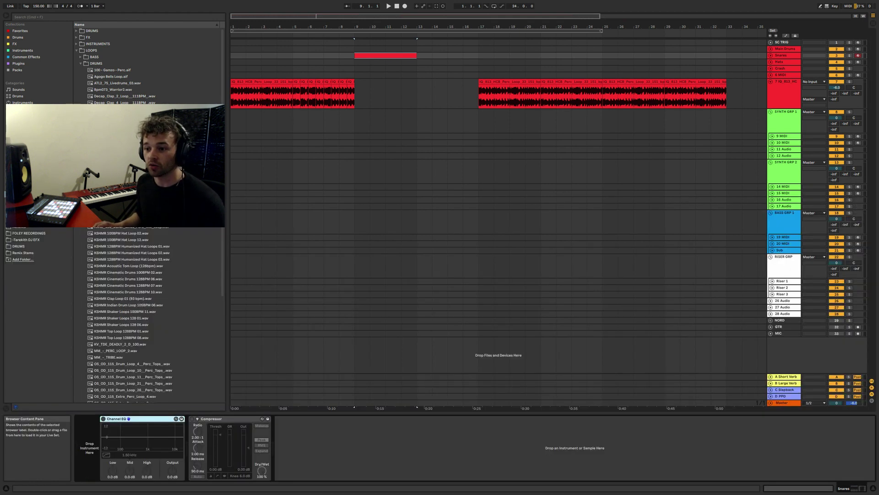
Load the Roller bass loop from Loops > BASS onto the Snares track.
{"action": "left_click", "coordinate": [80, 63]}
{"action": "left_click", "coordinate": [80, 57]}
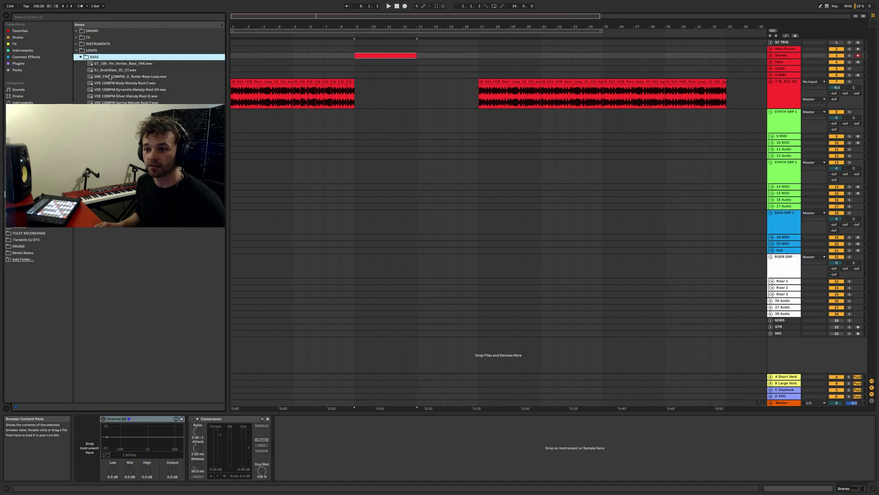
{"action": "left_click", "coordinate": [109, 76]}
{"action": "key", "text": "Return"}
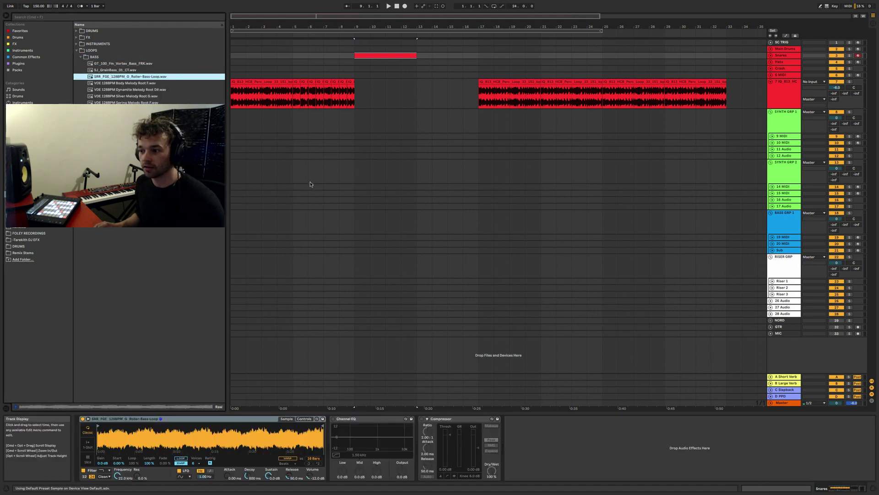
Show the MIDI clip in the note editor, enable MIDI Editor Preview and audition D3.
{"action": "key", "text": "shift+Tab"}
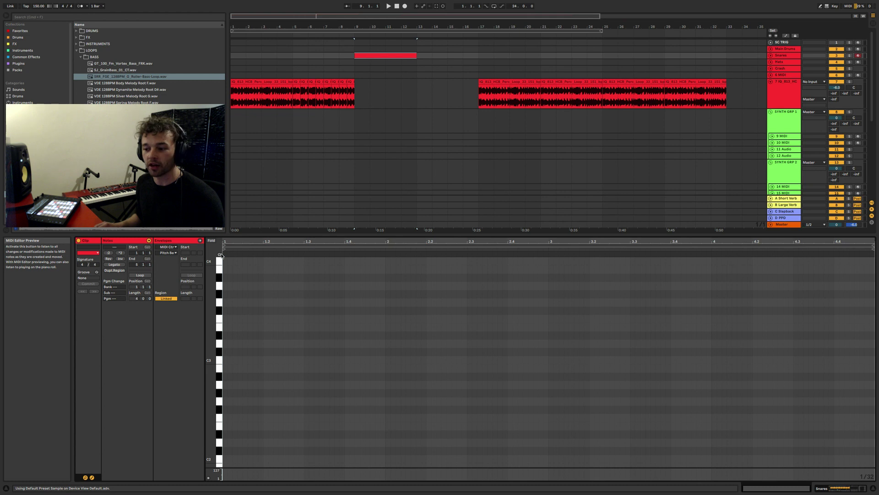
{"action": "left_click", "coordinate": [219, 254]}
{"action": "left_click", "coordinate": [223, 339]}
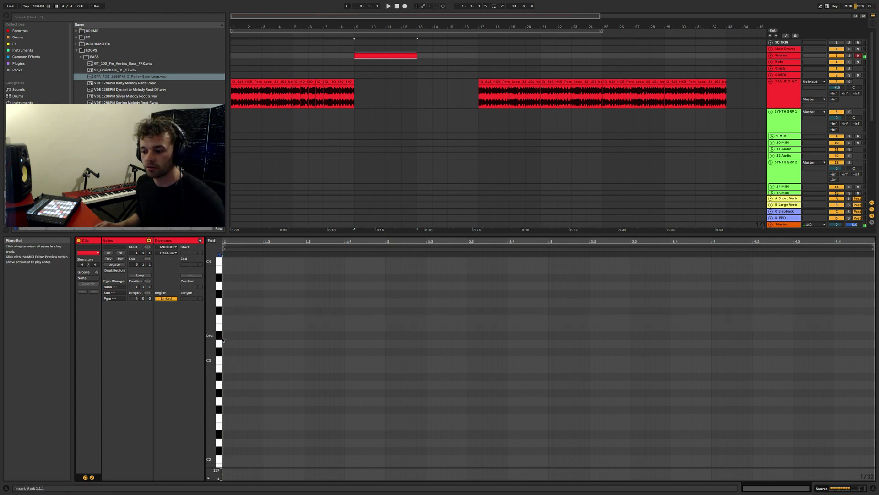
{"action": "left_click", "coordinate": [218, 350]}
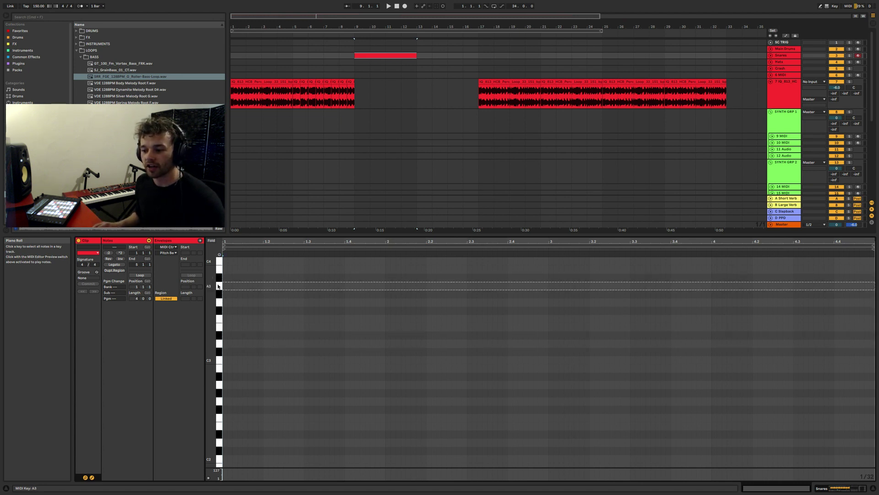
{"action": "left_click", "coordinate": [218, 348]}
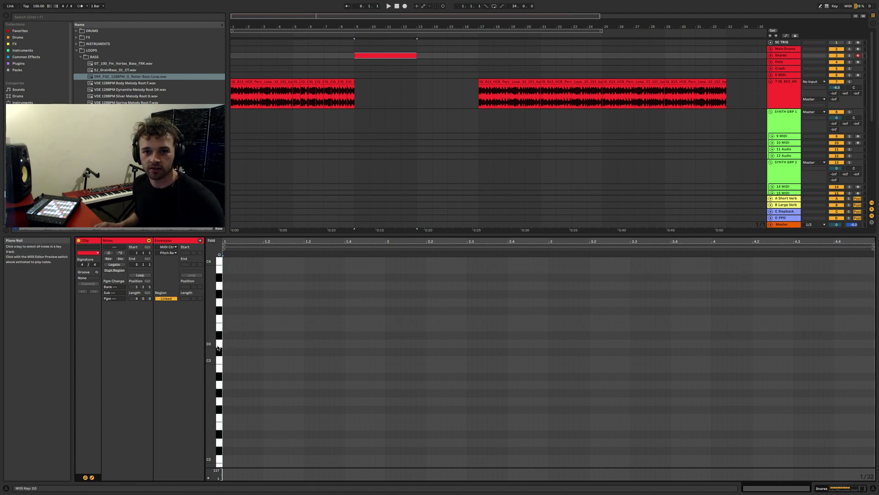
Draw nine bass melody notes, including D#3 and F#3, then fold to the used pitches.
{"action": "double_click", "coordinate": [225, 319]}
{"action": "double_click", "coordinate": [240, 293]}
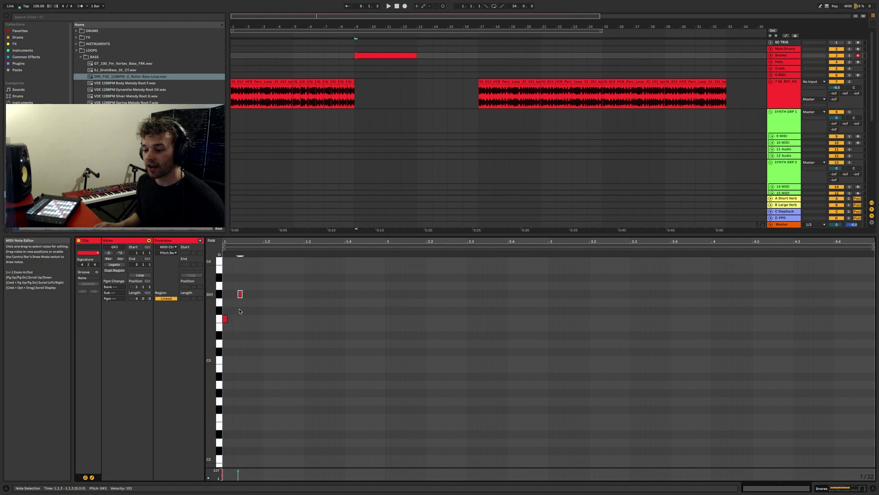
{"action": "double_click", "coordinate": [240, 376]}
{"action": "double_click", "coordinate": [255, 360]}
{"action": "double_click", "coordinate": [271, 335]}
{"action": "double_click", "coordinate": [332, 335]}
{"action": "double_click", "coordinate": [332, 310]}
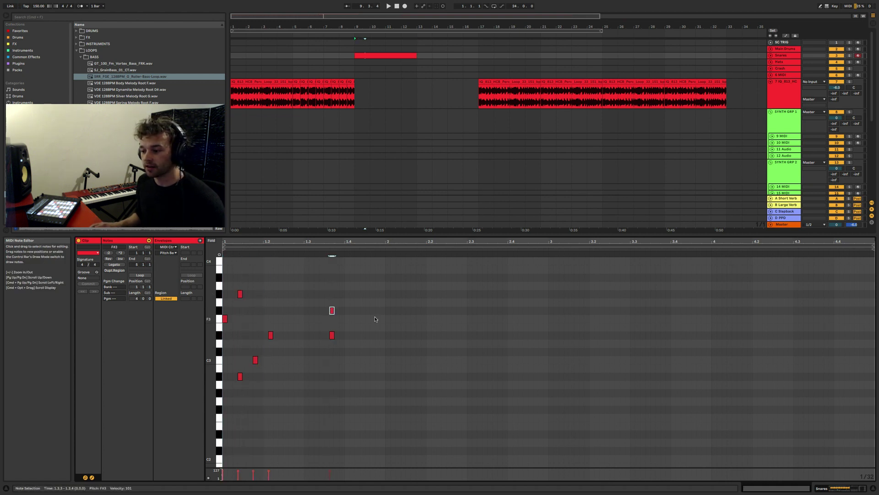
{"action": "double_click", "coordinate": [372, 360]}
{"action": "double_click", "coordinate": [292, 310]}
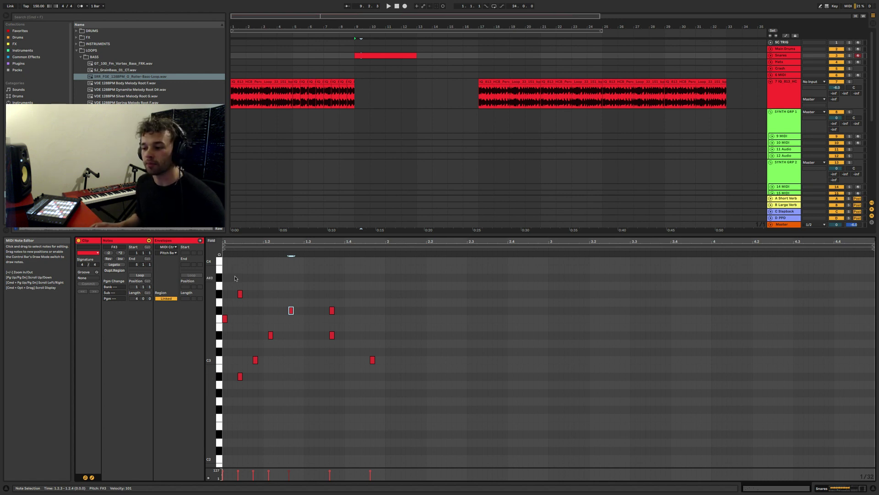
{"action": "key", "text": "f"}
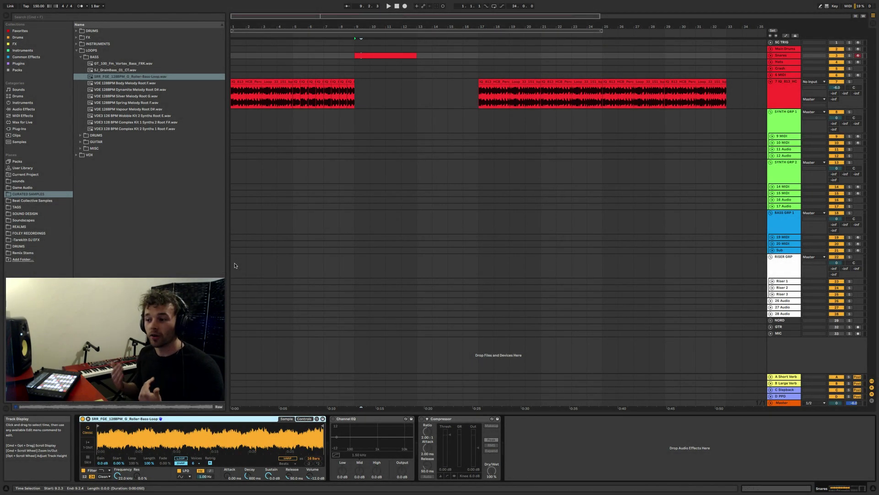
Fold the percussion loop track (track 7) down to a single row.
{"action": "scroll", "coordinate": [235, 266], "scroll_direction": "down", "scroll_amount": 2}
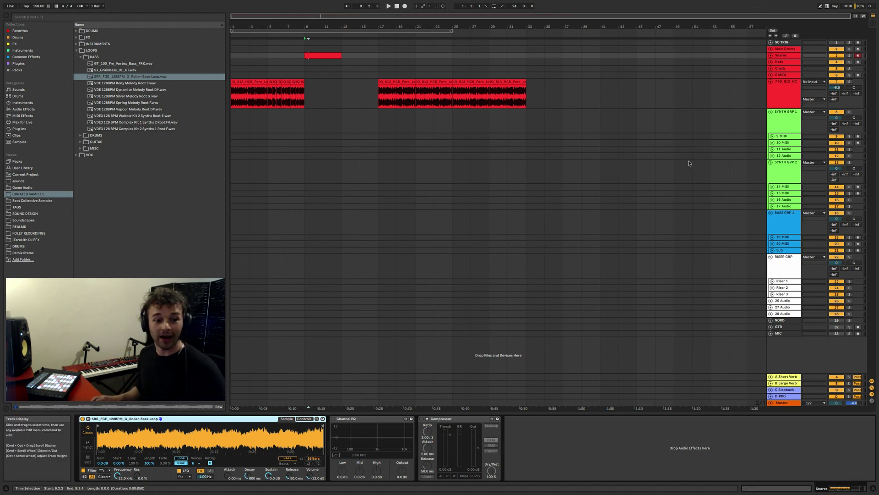
{"action": "left_click", "coordinate": [772, 84]}
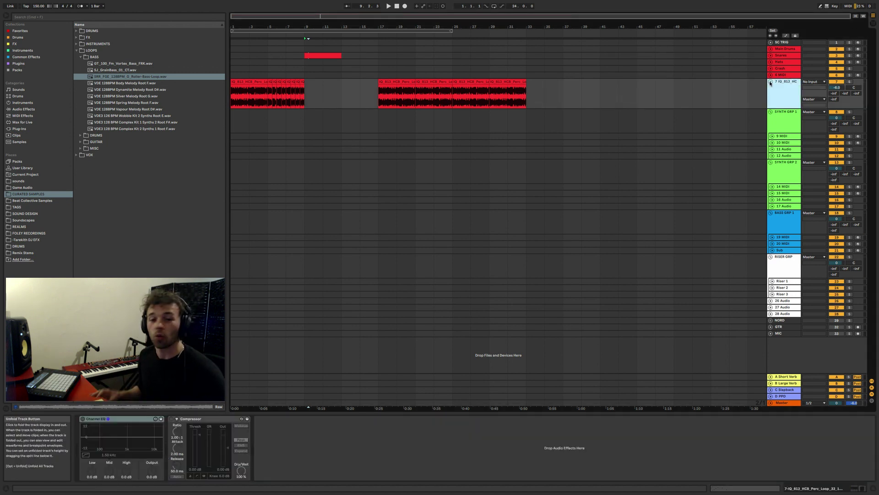
{"action": "left_click", "coordinate": [770, 82]}
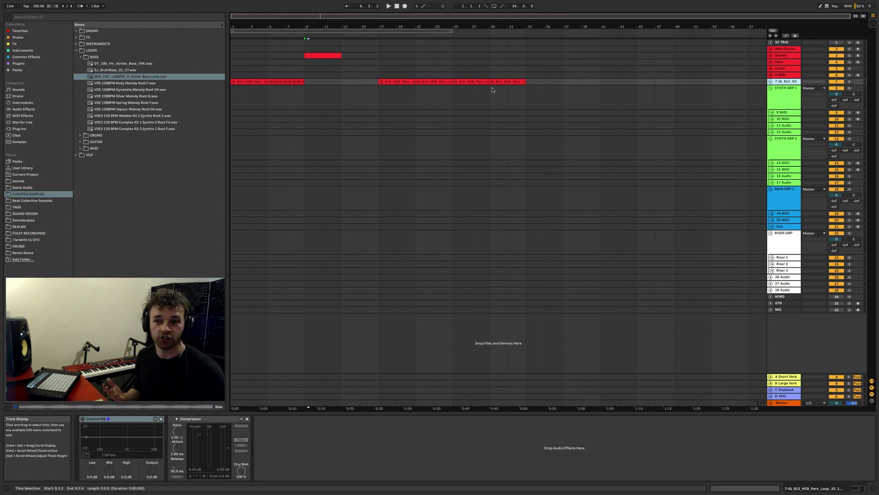
Map the computer key D to the transport's Stop button in Key Map mode.
{"action": "key", "text": "super+k"}
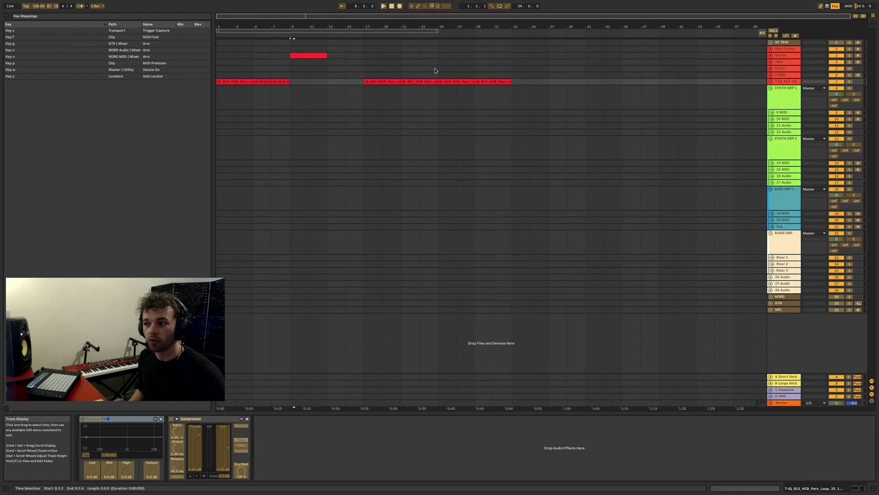
{"action": "key", "text": "d"}
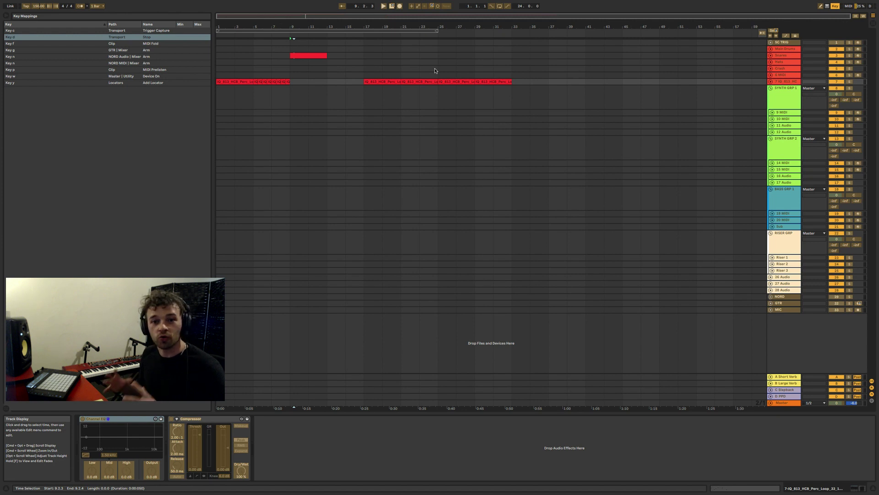
{"action": "key", "text": "super+k"}
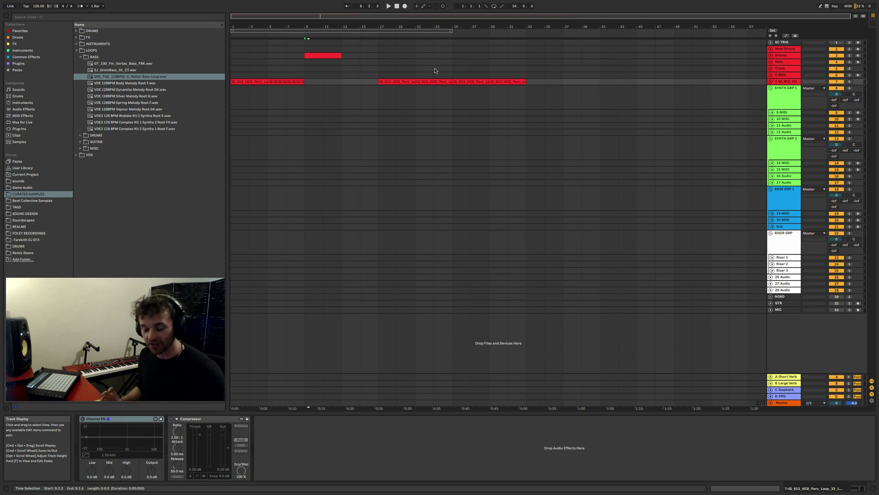
Toggle the automation view and the computer MIDI keyboard on and off, then open the Audio preferences.
{"action": "key", "text": "a"}
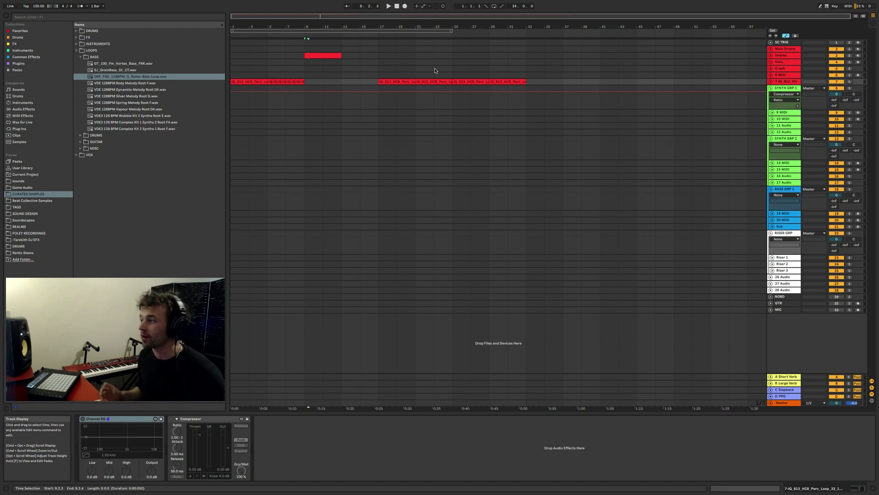
{"action": "key", "text": "a"}
{"action": "key", "text": "m"}
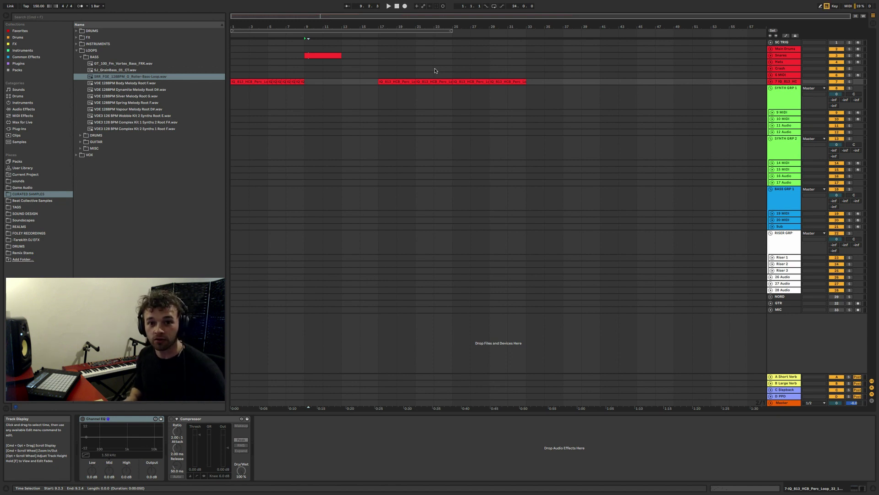
{"action": "key", "text": "m"}
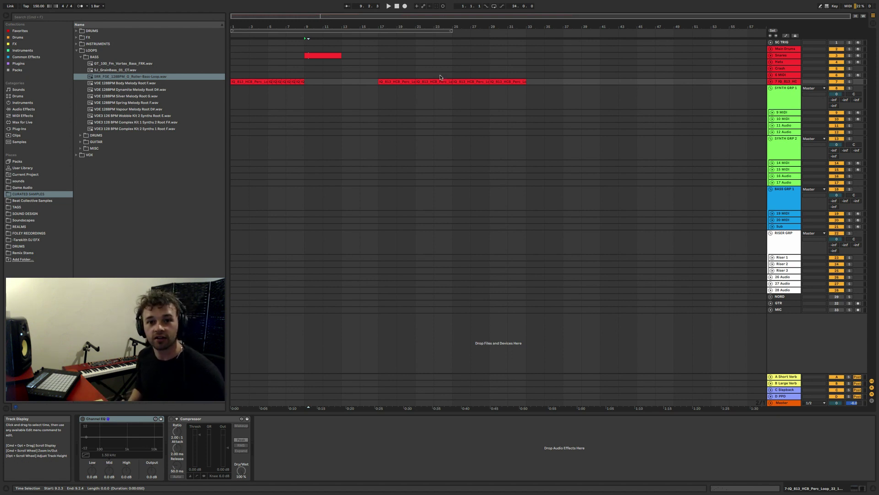
{"action": "key", "text": "super+comma"}
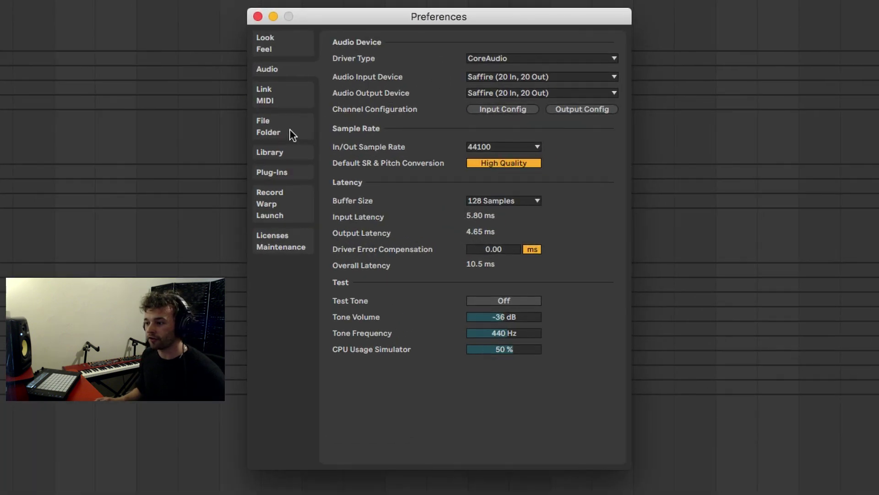
Switch Preferences to the File Folder page to review its settings.
{"action": "left_click", "coordinate": [372, 196]}
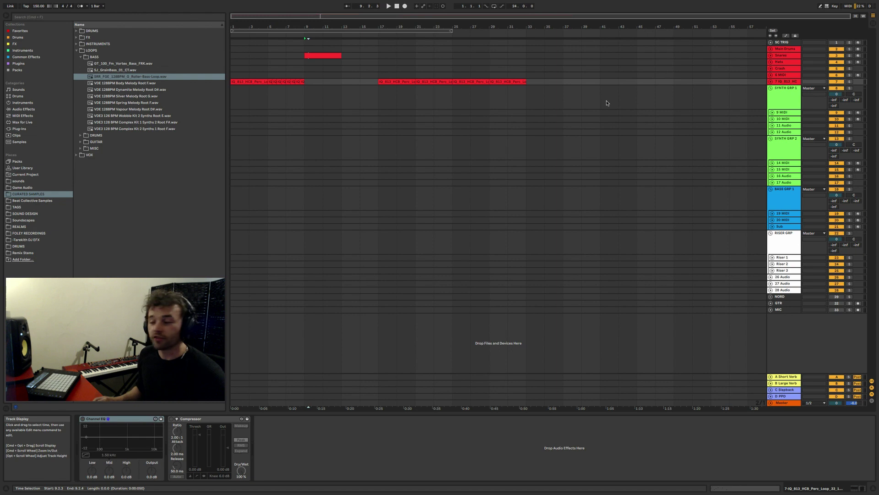
Save the 6 MIDI track as the default MIDI track.
{"action": "left_click", "coordinate": [785, 77]}
{"action": "right_click", "coordinate": [776, 76]}
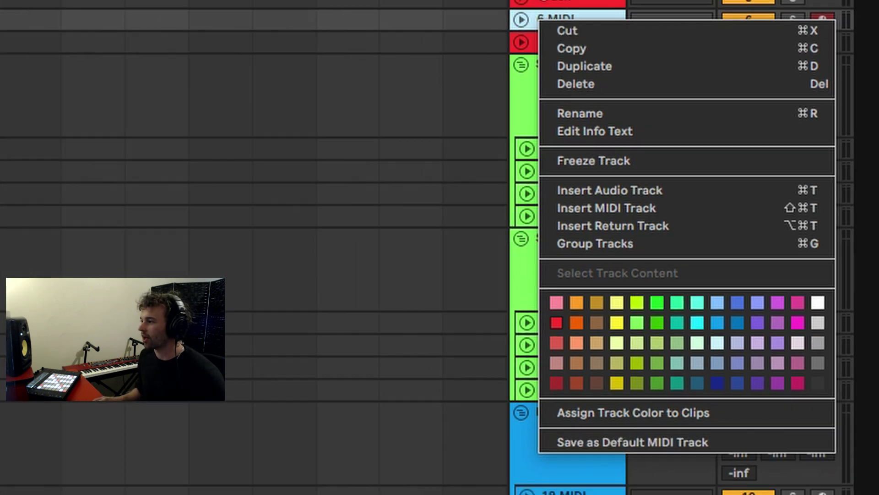
{"action": "left_click", "coordinate": [582, 469]}
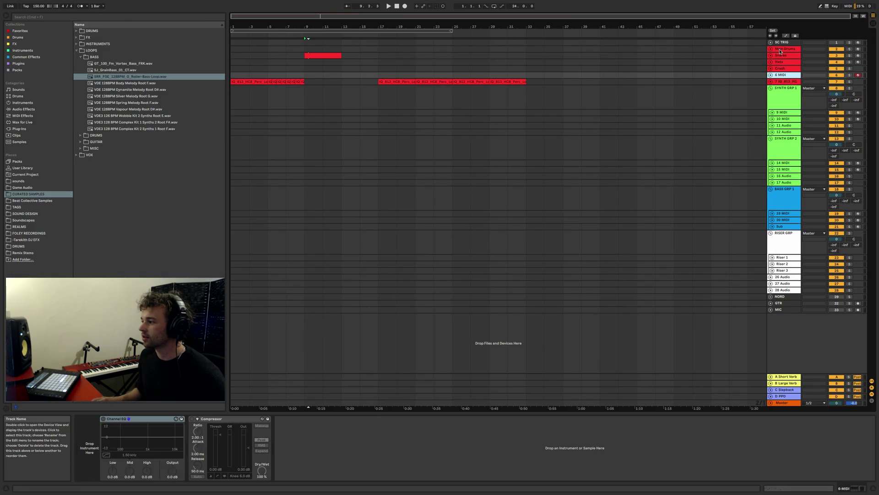
Save the 11 Audio track as the default audio track.
{"action": "right_click", "coordinate": [780, 51]}
{"action": "left_click", "coordinate": [787, 114]}
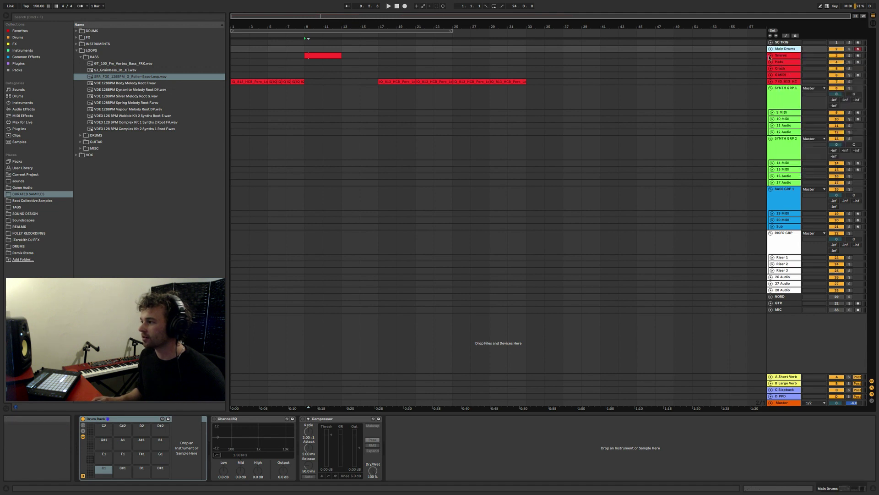
{"action": "left_click", "coordinate": [783, 125]}
{"action": "right_click", "coordinate": [784, 125]}
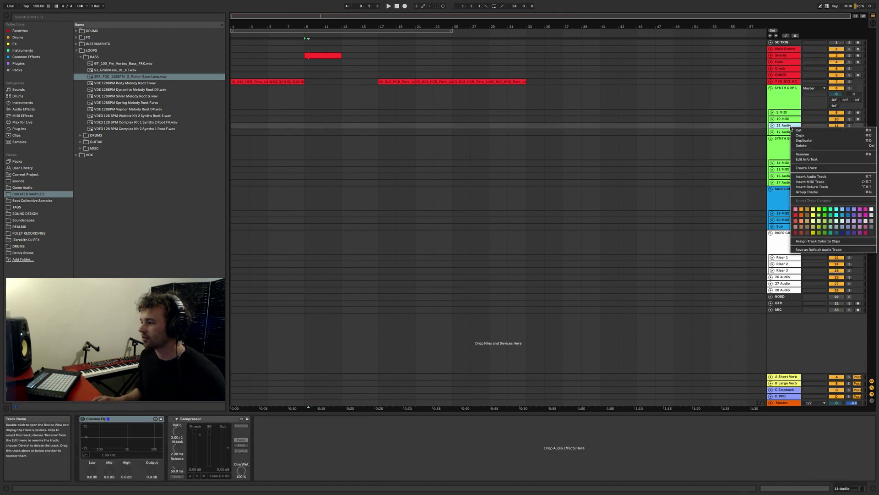
{"action": "left_click", "coordinate": [813, 251]}
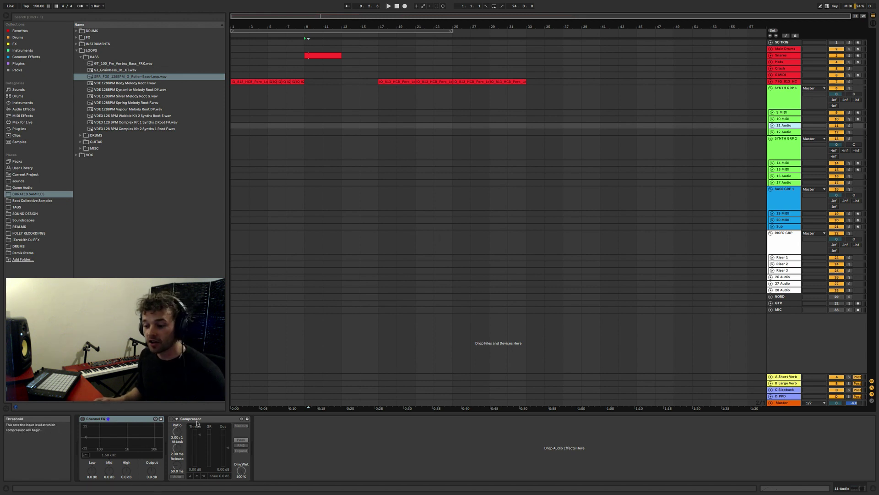
Activate the Compressor with 0.35 ms attack and 354 ms release, and save it as the default preset.
{"action": "left_click", "coordinate": [172, 419]}
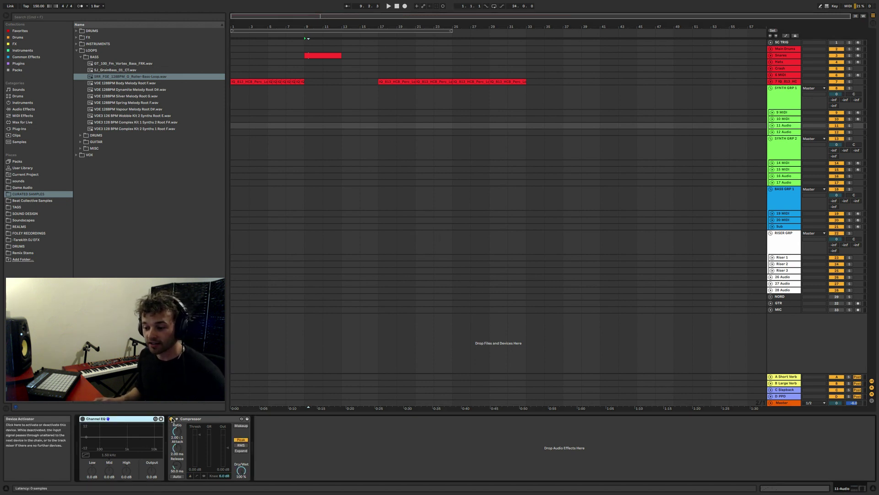
{"action": "left_click_drag", "start_coordinate": [179, 450], "coordinate": [177, 453]}
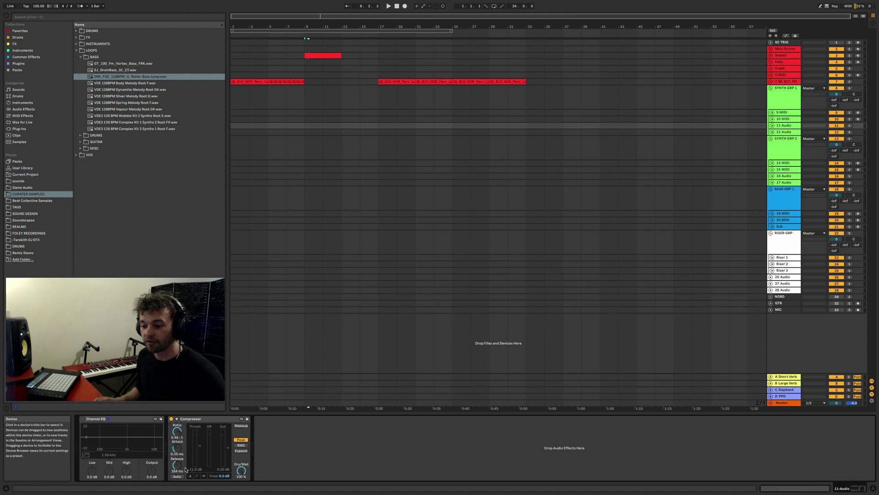
{"action": "right_click", "coordinate": [199, 420]}
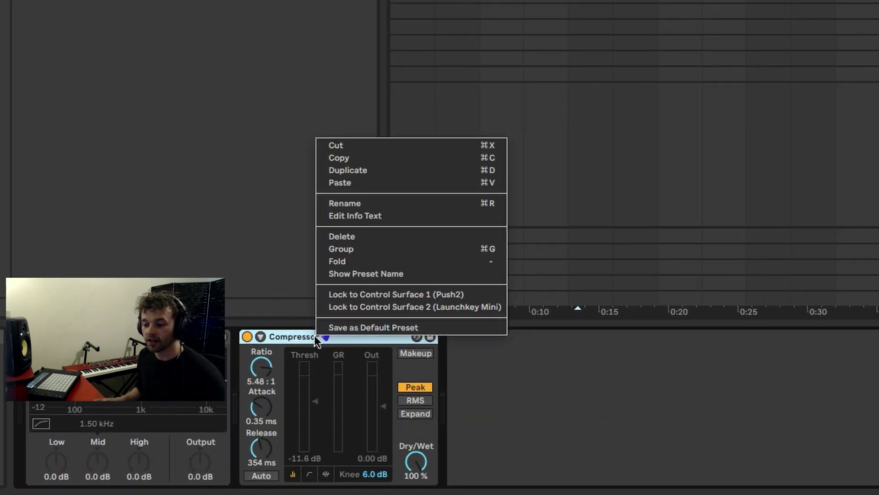
{"action": "left_click", "coordinate": [351, 328]}
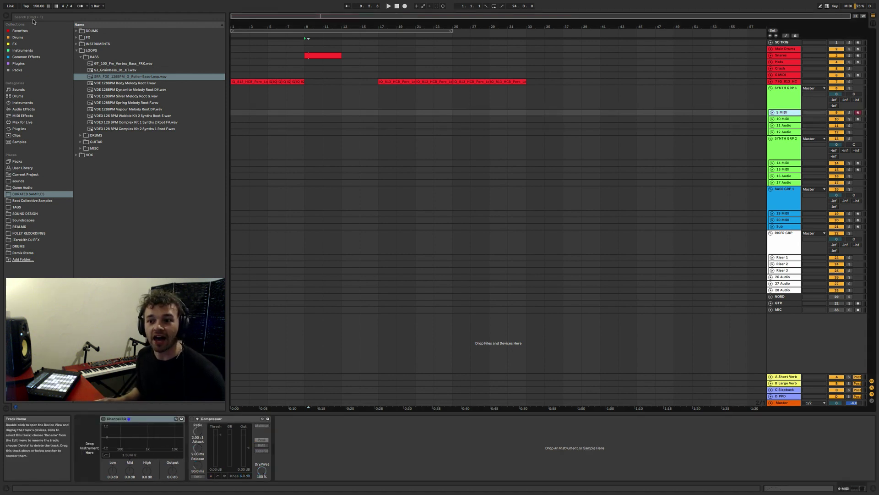
Load Analog onto track 9 MIDI and shorten its Amp1 envelope release to 5 ms.
{"action": "left_click", "coordinate": [22, 51]}
{"action": "double_click", "coordinate": [92, 31]}
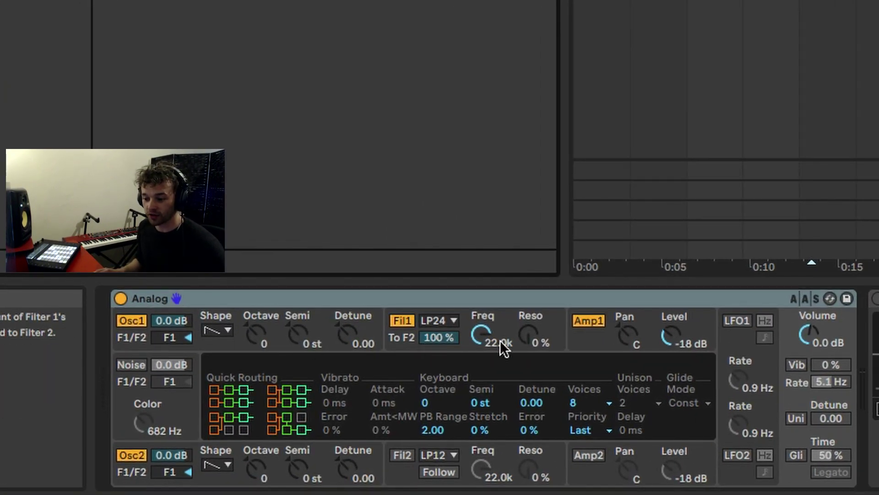
{"action": "left_click", "coordinate": [587, 325]}
{"action": "left_click_drag", "start_coordinate": [636, 378], "coordinate": [635, 421]}
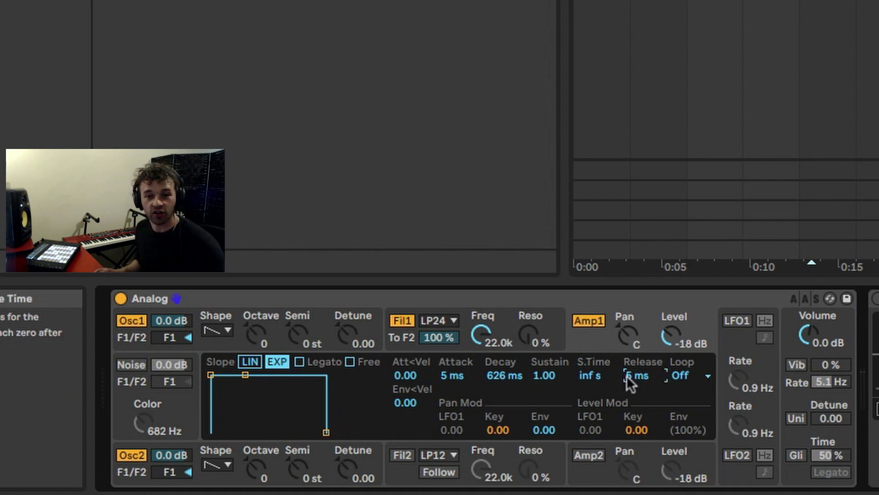
Lower Analog's Fil1 filter cutoff to 443 Hz.
{"action": "left_click_drag", "start_coordinate": [481, 338], "coordinate": [481, 375]}
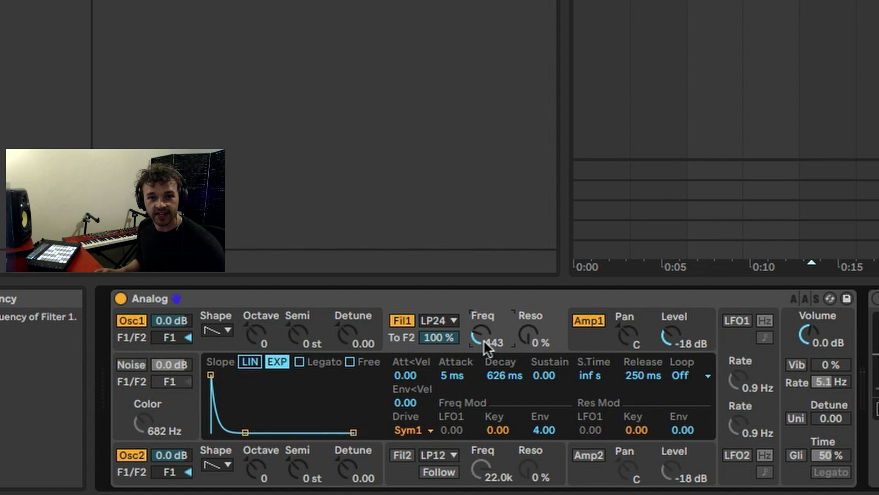
{"action": "left_click_drag", "start_coordinate": [486, 339], "coordinate": [486, 341]}
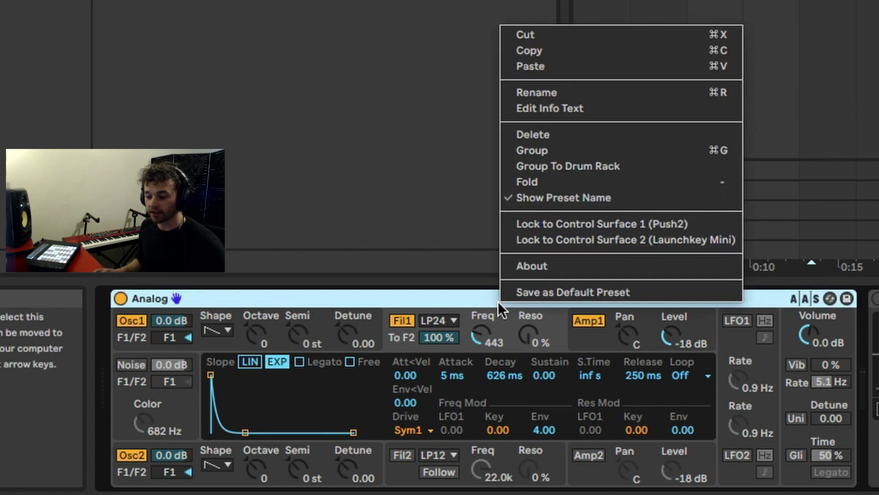
{"action": "left_click", "coordinate": [330, 287]}
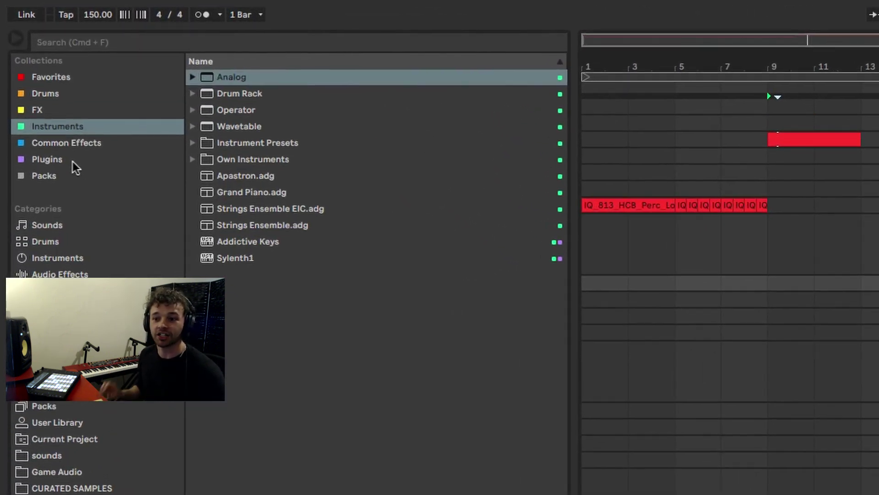
{"action": "left_click", "coordinate": [85, 126]}
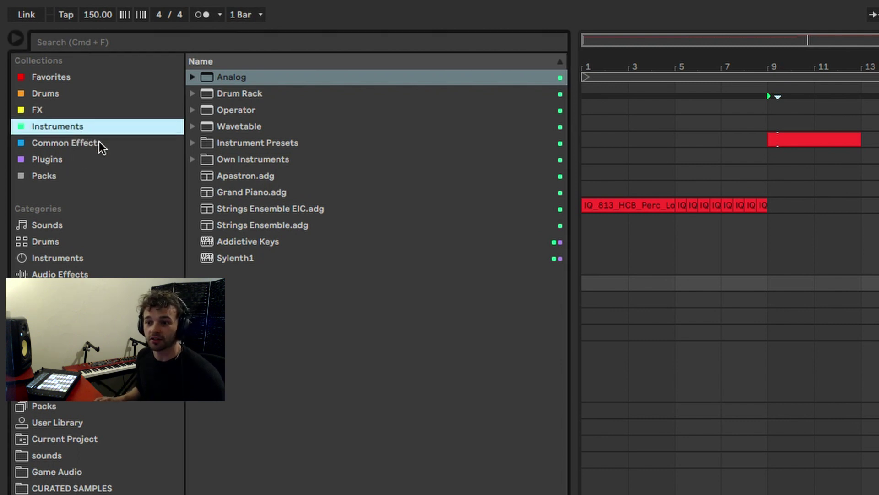
Cycle through the Common Effects, Packs, FX, Favorites and Instruments collections, ending on Plugins.
{"action": "left_click", "coordinate": [99, 141]}
{"action": "left_click", "coordinate": [86, 158]}
{"action": "left_click", "coordinate": [84, 181]}
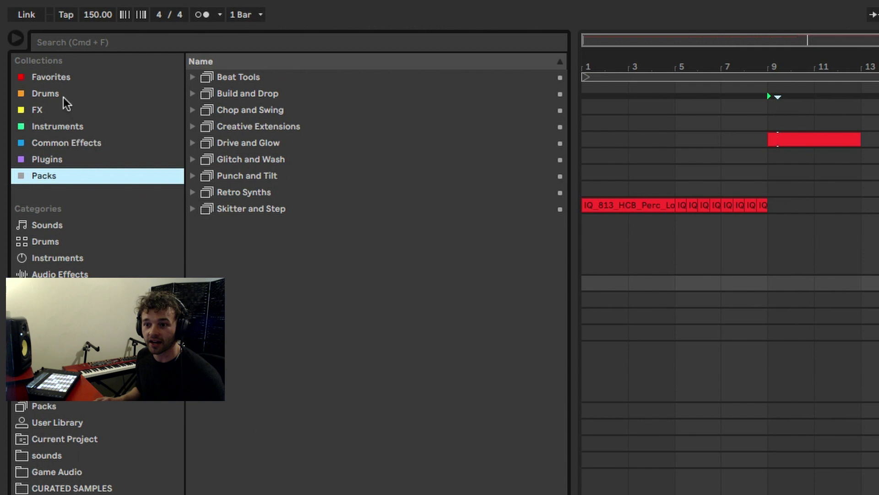
{"action": "left_click", "coordinate": [60, 114]}
{"action": "left_click", "coordinate": [56, 78]}
{"action": "left_click", "coordinate": [65, 135]}
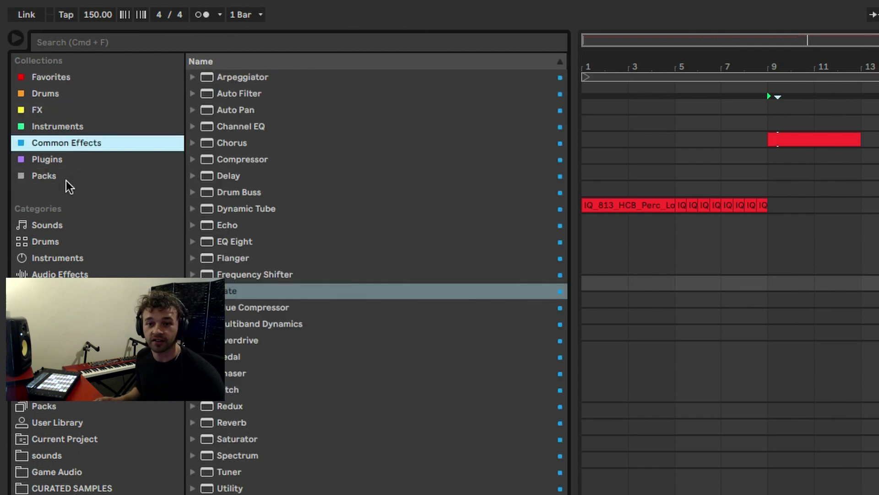
{"action": "left_click", "coordinate": [68, 131]}
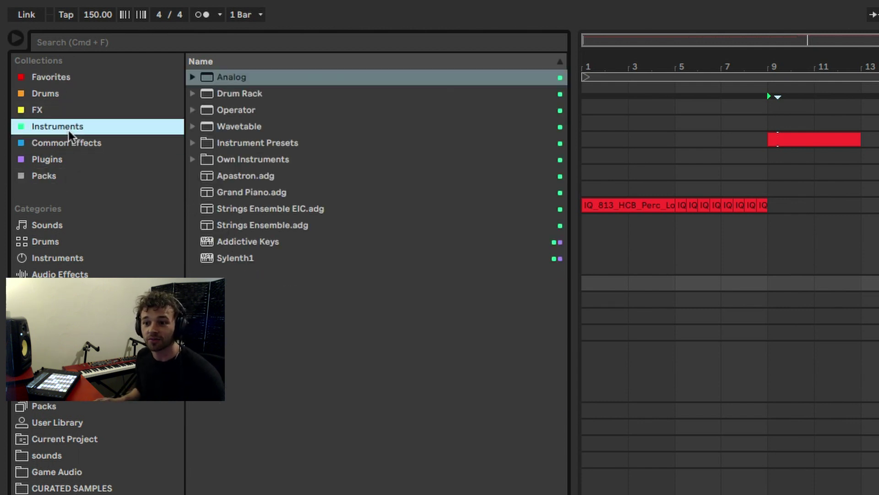
{"action": "left_click", "coordinate": [72, 142]}
{"action": "left_click", "coordinate": [70, 156]}
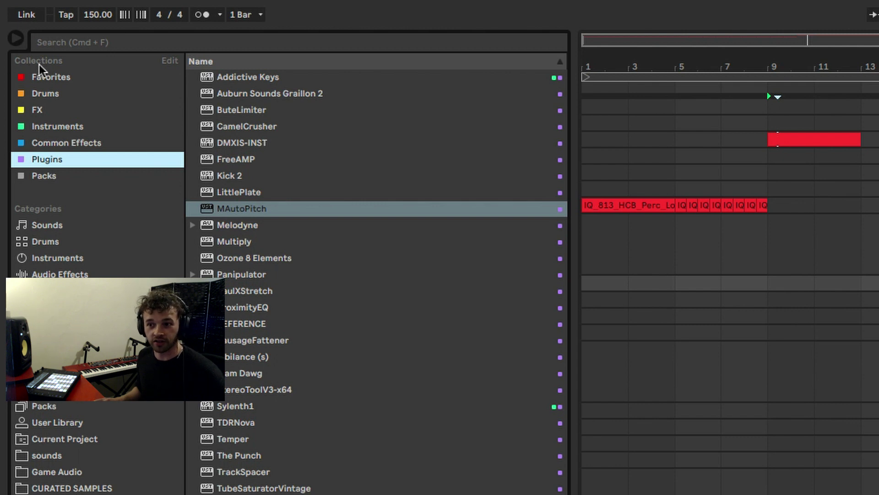
{"action": "left_click", "coordinate": [169, 61]}
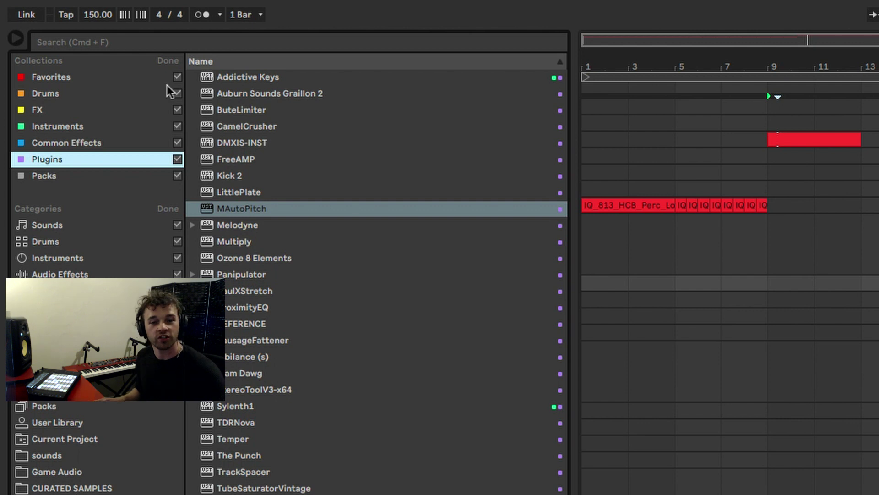
{"action": "left_click", "coordinate": [168, 62]}
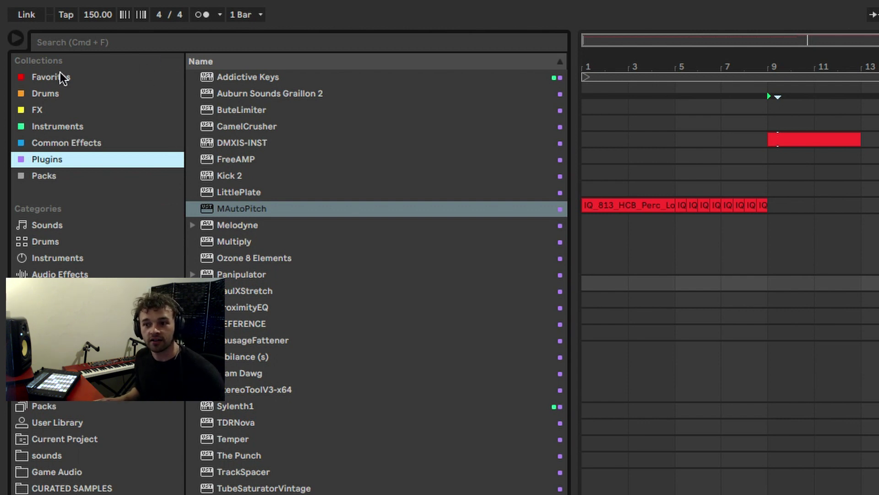
{"action": "left_click", "coordinate": [56, 78]}
{"action": "left_click", "coordinate": [51, 94]}
{"action": "left_click", "coordinate": [48, 127]}
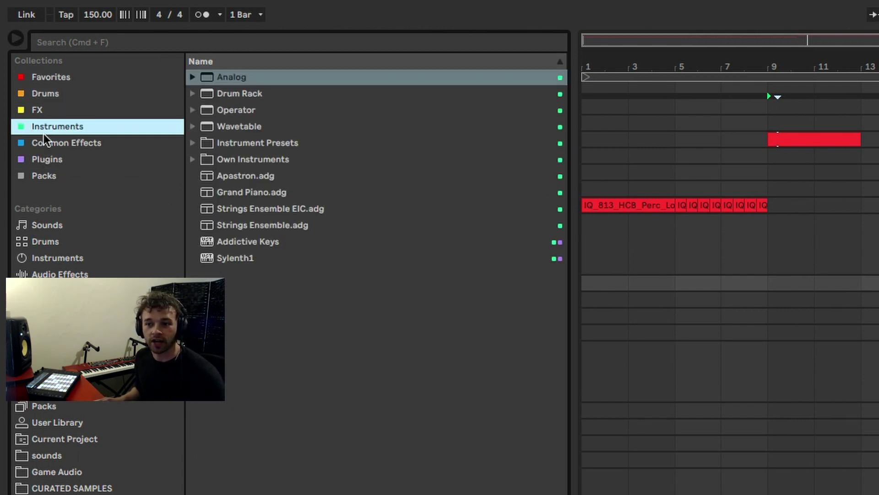
{"action": "left_click", "coordinate": [44, 176]}
{"action": "left_click", "coordinate": [45, 159]}
{"action": "left_click", "coordinate": [52, 142]}
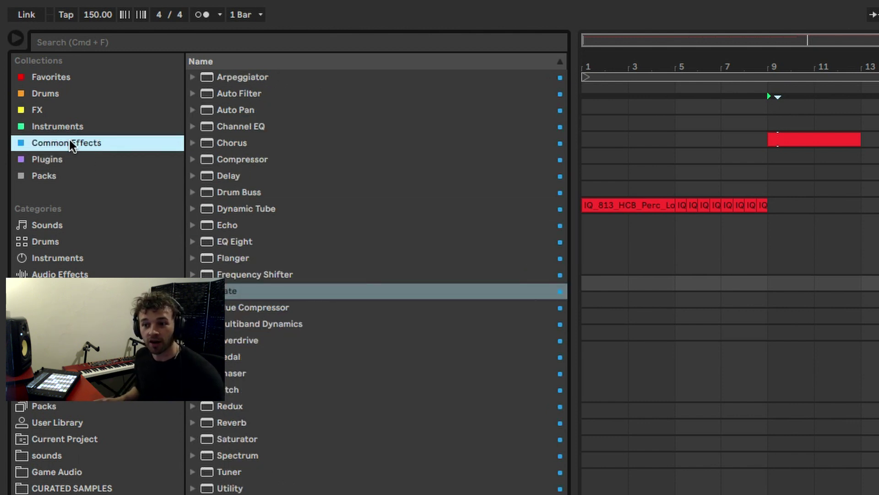
{"action": "left_click", "coordinate": [67, 159]}
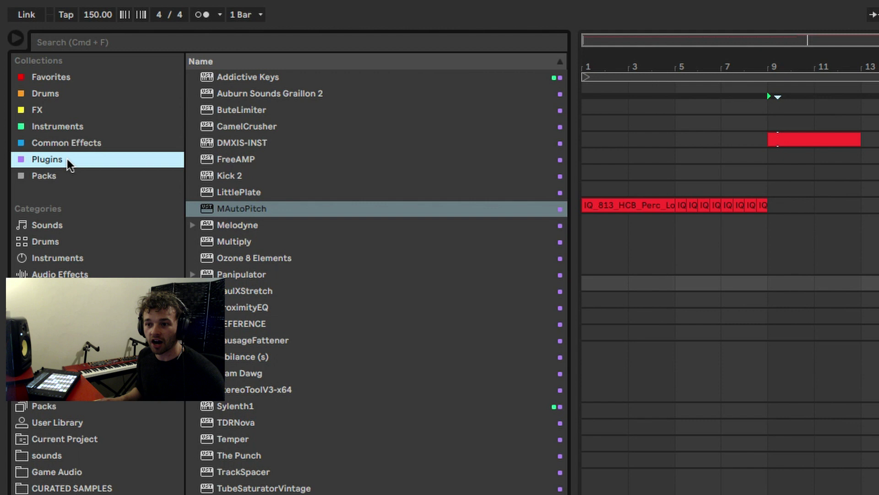
{"action": "key", "text": "super+r"}
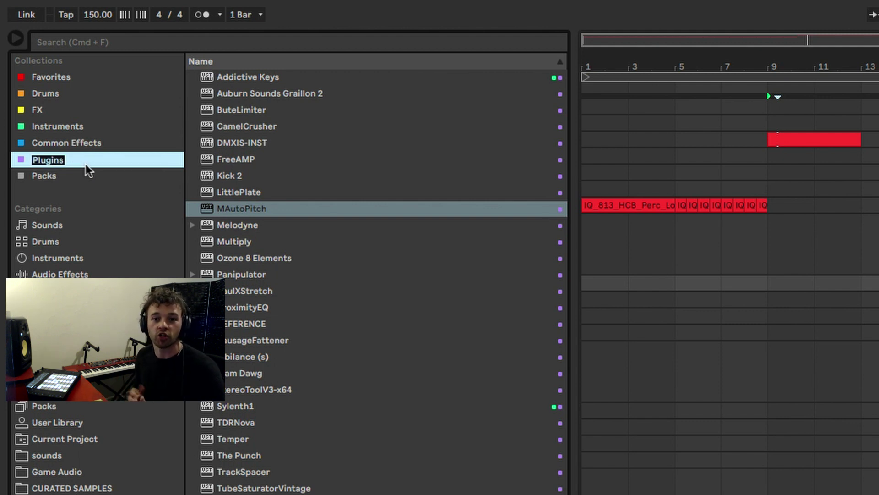
{"action": "key", "text": "Return"}
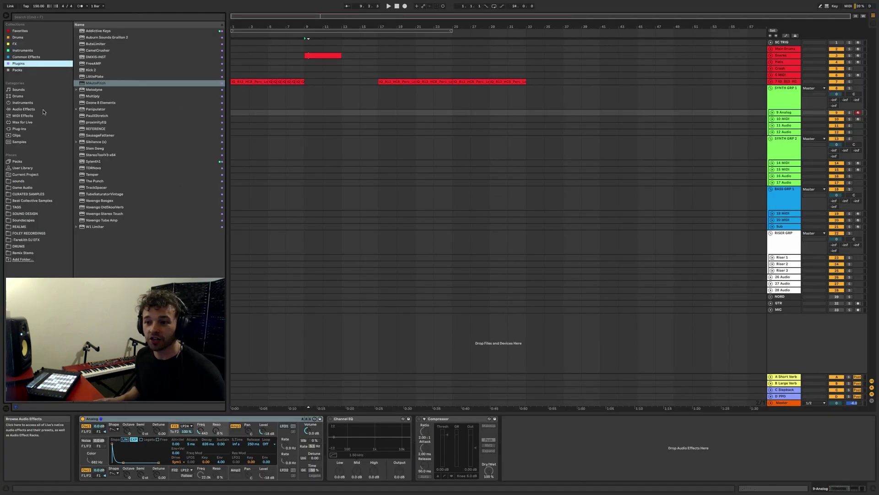
Tag the Erosion audio effect into Common Effects and confirm it now appears in that collection.
{"action": "left_click", "coordinate": [28, 109]}
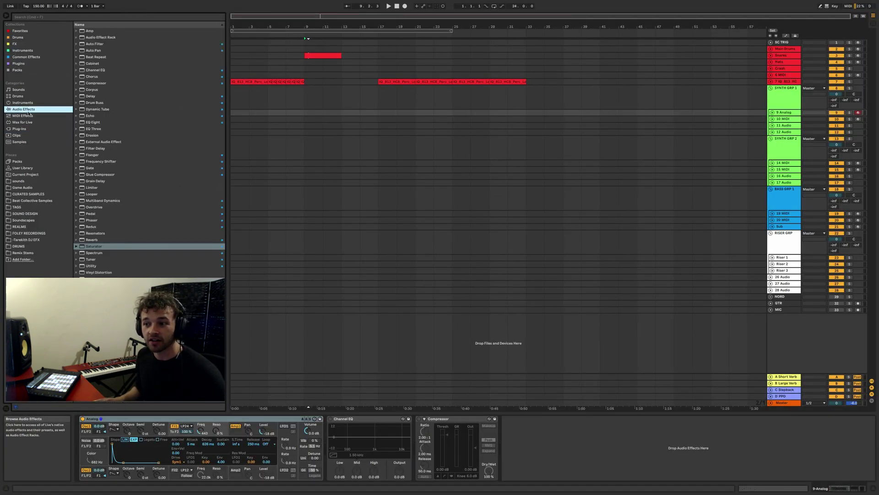
{"action": "left_click", "coordinate": [103, 135]}
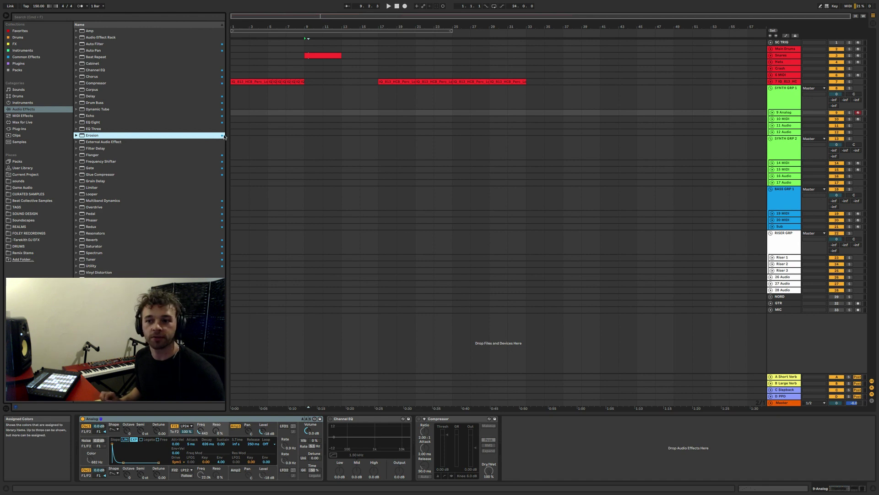
{"action": "left_click", "coordinate": [22, 58]}
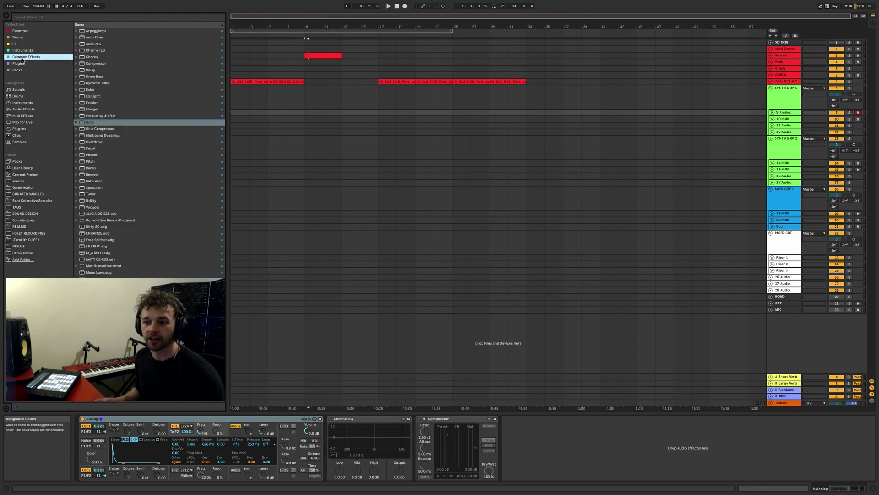
{"action": "left_click", "coordinate": [92, 103]}
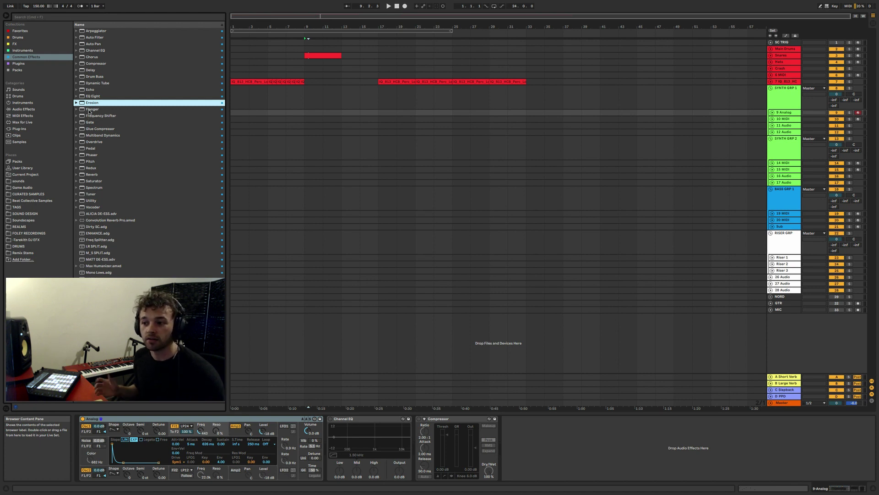
{"action": "left_click", "coordinate": [31, 64]}
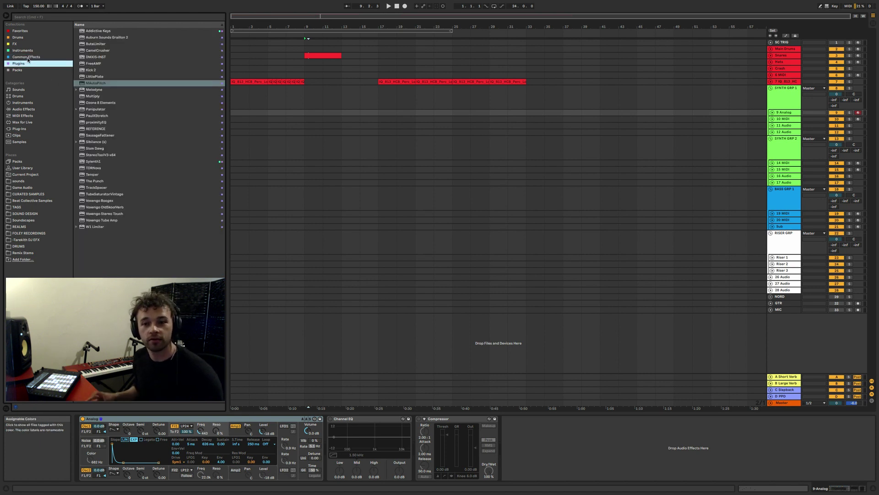
{"action": "left_click", "coordinate": [27, 58]}
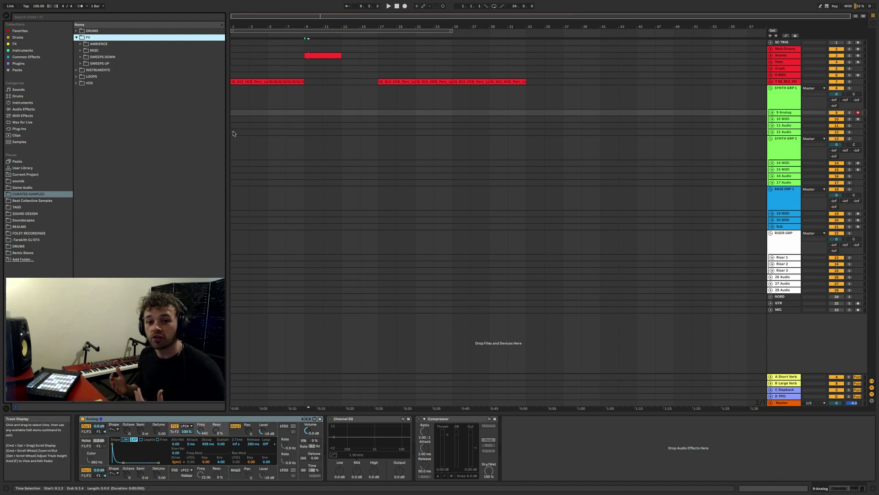
Step through the drum and group tracks, collapse the FX folder, then select bars 1–5 on SYNTH GRP 2.
{"action": "left_click", "coordinate": [785, 48]}
{"action": "left_click", "coordinate": [784, 82]}
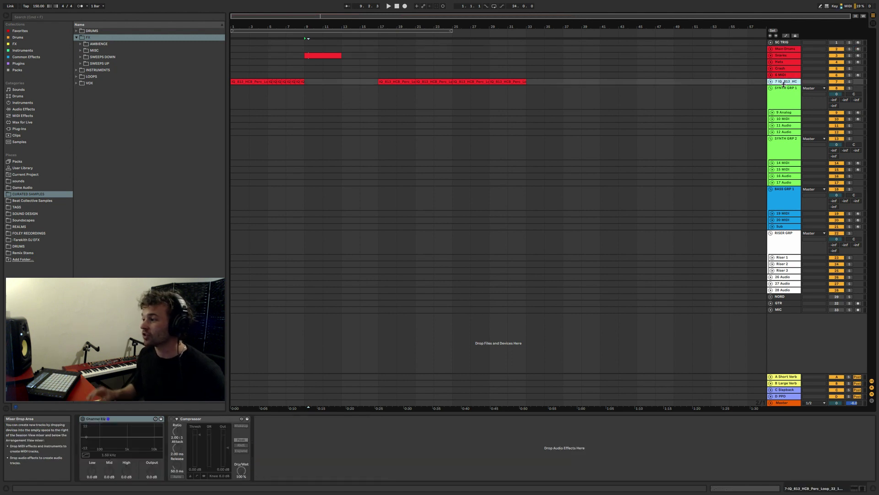
{"action": "left_click", "coordinate": [784, 49]}
{"action": "left_click", "coordinate": [786, 98]}
{"action": "left_click", "coordinate": [780, 150]}
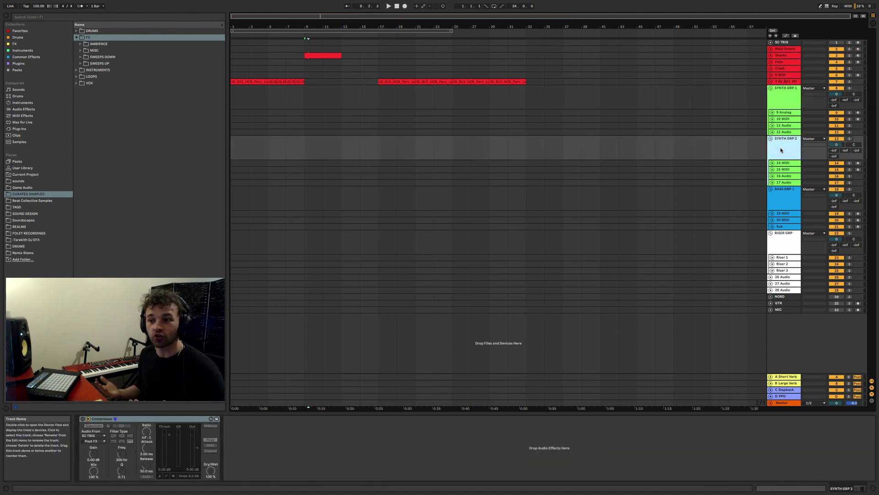
{"action": "left_click", "coordinate": [776, 203]}
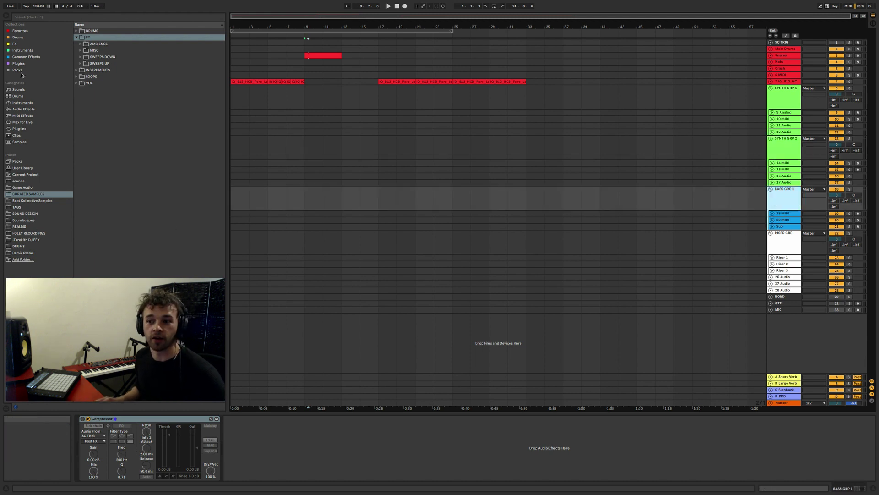
{"action": "left_click", "coordinate": [77, 37]}
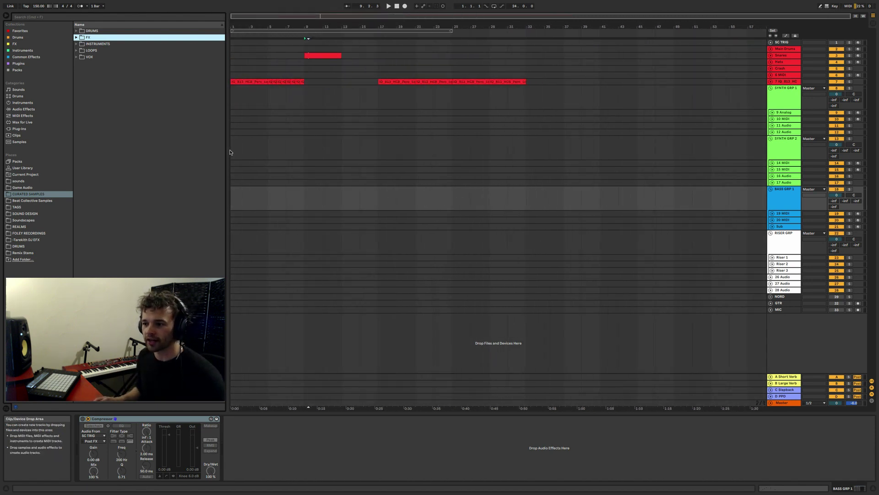
{"action": "left_click_drag", "start_coordinate": [230, 151], "coordinate": [271, 153]}
Shift the time selection on to bars 13–17 and place the insert marker at bar 15.
{"action": "key", "text": "super+d"}
{"action": "key", "text": "super+d"}
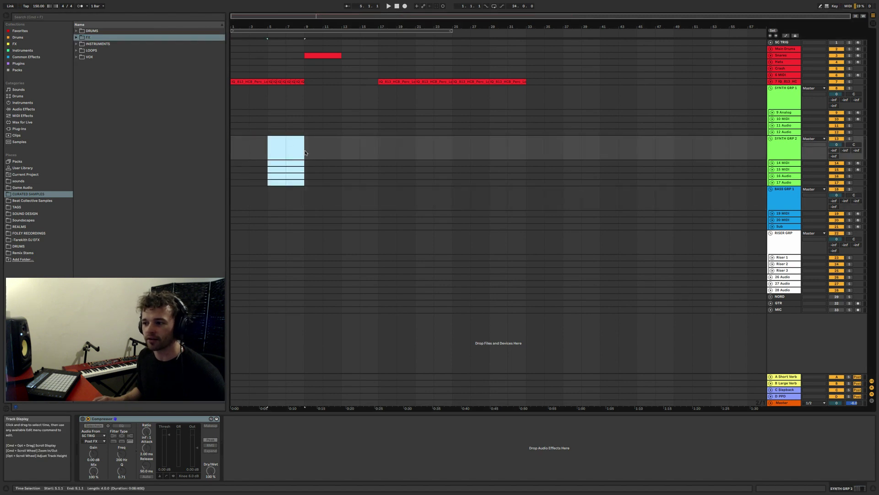
{"action": "key", "text": "super+d"}
{"action": "left_click", "coordinate": [360, 153]}
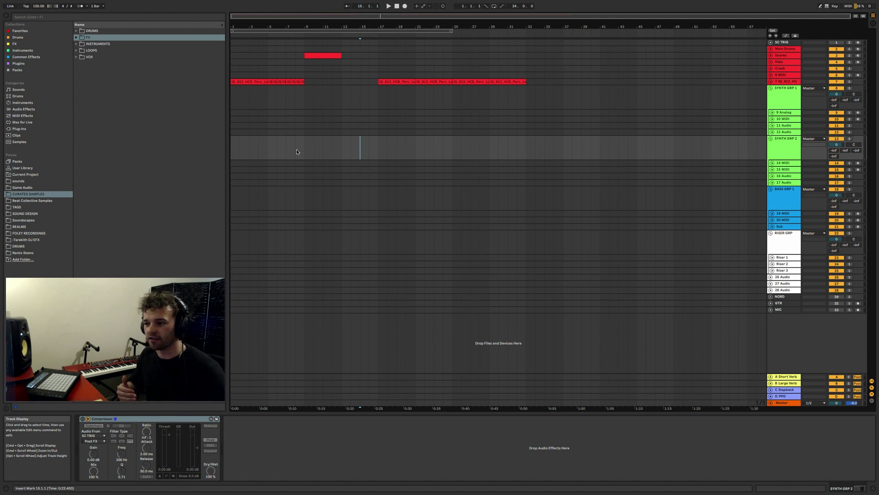
{"action": "scroll", "coordinate": [297, 152], "scroll_direction": "up", "scroll_amount": 3}
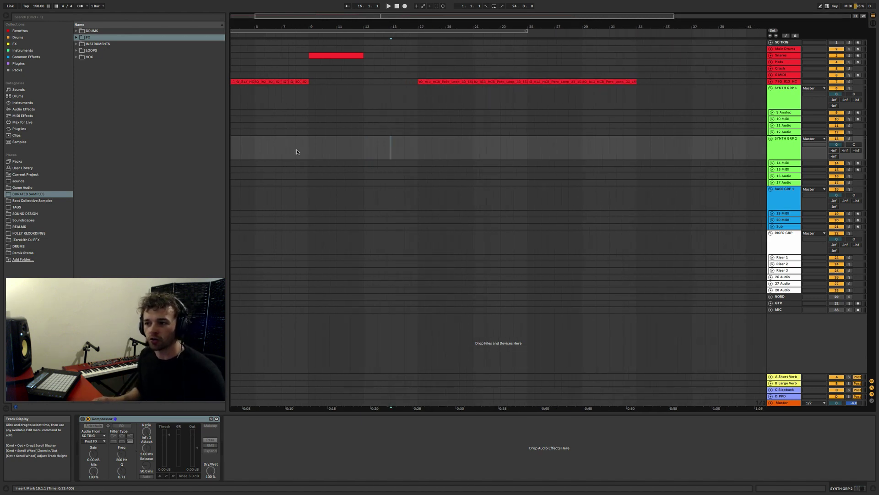
{"action": "scroll", "coordinate": [297, 153], "scroll_direction": "left", "scroll_amount": 2}
{"action": "scroll", "coordinate": [297, 152], "scroll_direction": "up", "scroll_amount": 5}
{"action": "scroll", "coordinate": [296, 152], "scroll_direction": "left", "scroll_amount": 3}
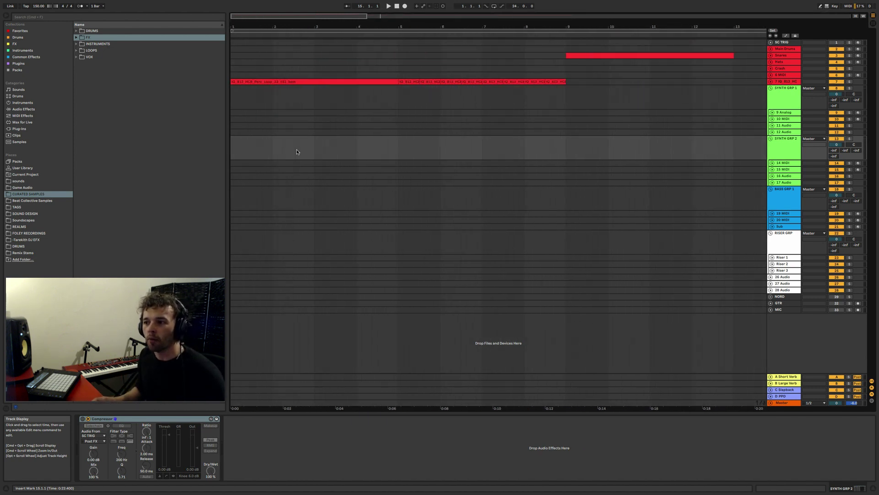
{"action": "scroll", "coordinate": [296, 152], "scroll_direction": "up", "scroll_amount": 3}
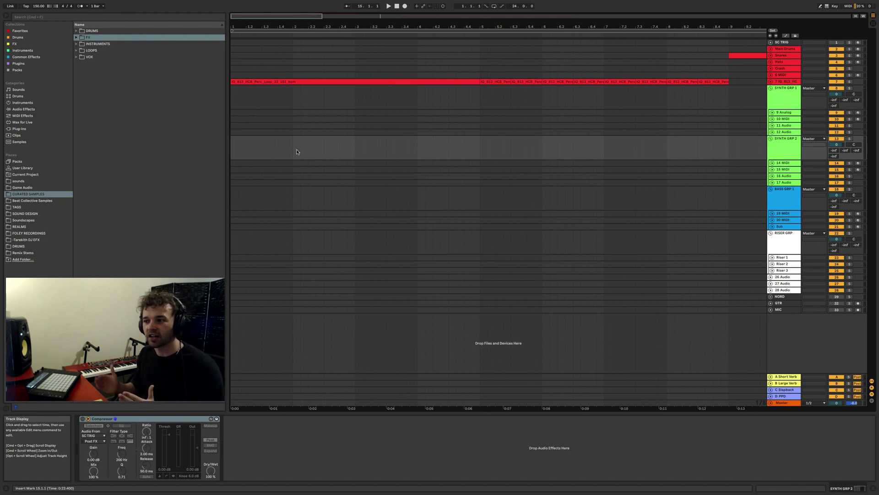
{"action": "scroll", "coordinate": [280, 153], "scroll_direction": "up", "scroll_amount": 2}
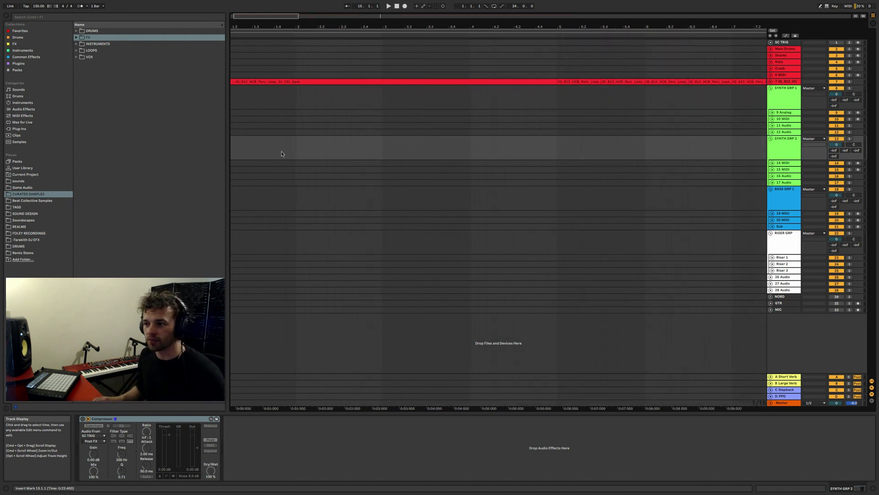
{"action": "scroll", "coordinate": [233, 155], "scroll_direction": "up", "scroll_amount": 5}
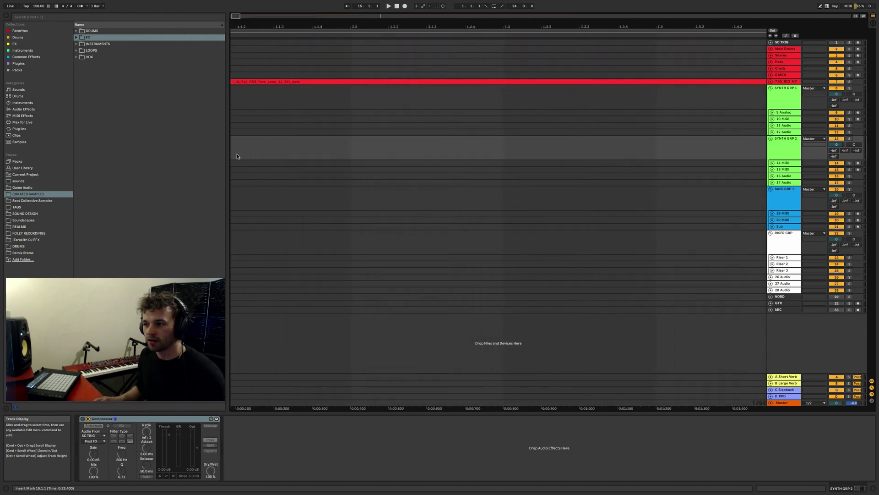
{"action": "scroll", "coordinate": [244, 154], "scroll_direction": "down", "scroll_amount": 5}
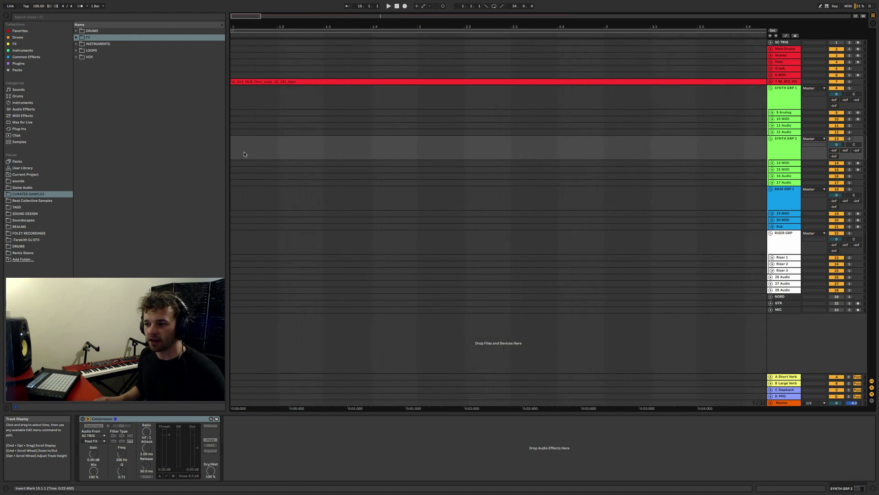
{"action": "scroll", "coordinate": [253, 153], "scroll_direction": "down", "scroll_amount": 4}
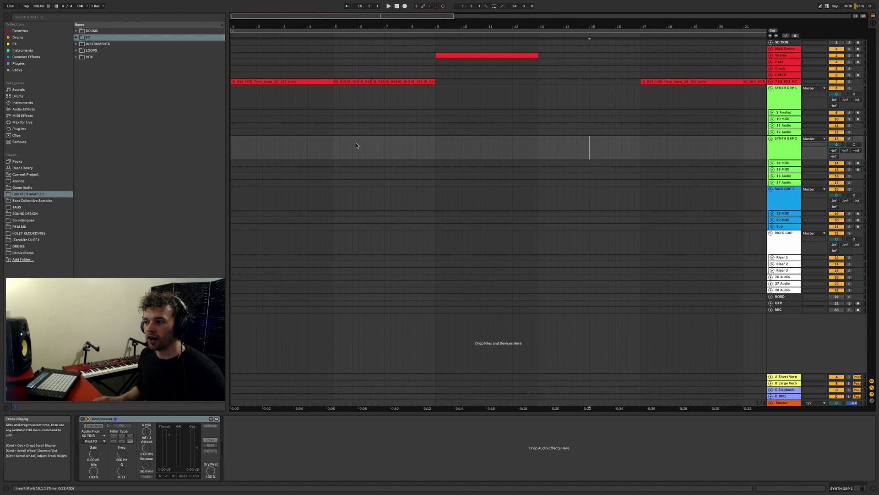
{"action": "scroll", "coordinate": [337, 145], "scroll_direction": "down", "scroll_amount": 5}
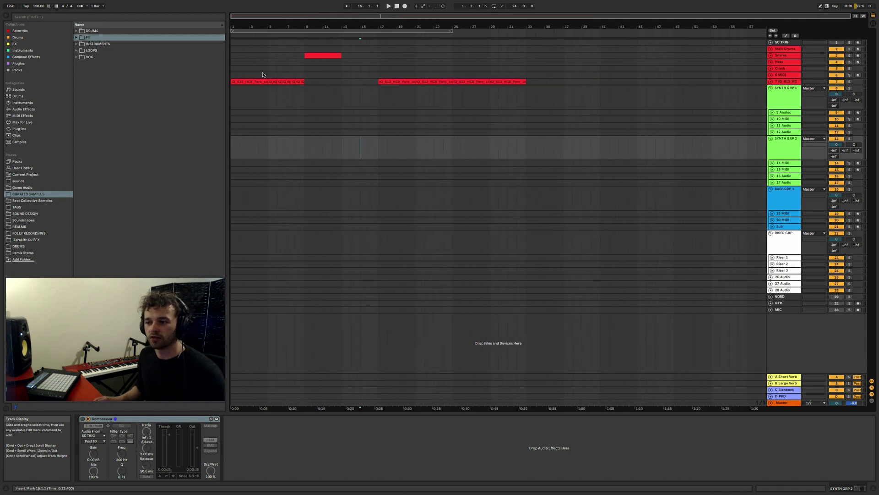
Duplicate the bar 29–33 perc loop clip so a copy follows it at bars 33–37.
{"action": "left_click", "coordinate": [522, 81]}
{"action": "key", "text": "super+d"}
{"action": "key", "text": "super+d"}
{"action": "key", "text": "super+d"}
{"action": "key", "text": "super+d"}
{"action": "key", "text": "super+d"}
{"action": "key", "text": "super+d"}
{"action": "key", "text": "super+d"}
{"action": "key", "text": "super+d"}
{"action": "key", "text": "super+d"}
{"action": "key", "text": "super+d"}
{"action": "key", "text": "super+d"}
{"action": "key", "text": "super+d"}
{"action": "key", "text": "super+d"}
{"action": "key", "text": "super+d"}
{"action": "key", "text": "super+d"}
{"action": "key", "text": "super+d"}
{"action": "key", "text": "super+d"}
{"action": "key", "text": "super+d"}
{"action": "key", "text": "super+d"}
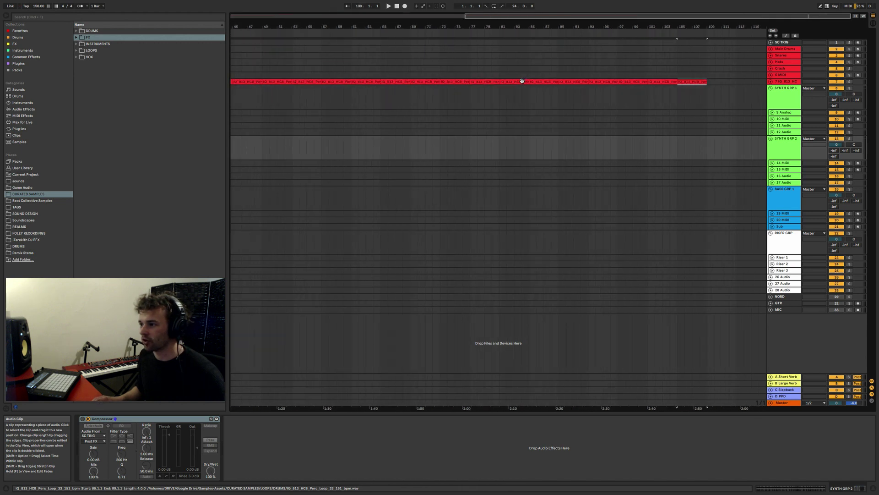
{"action": "key", "text": "minus"}
{"action": "scroll", "coordinate": [233, 148], "scroll_direction": "up", "scroll_amount": 5}
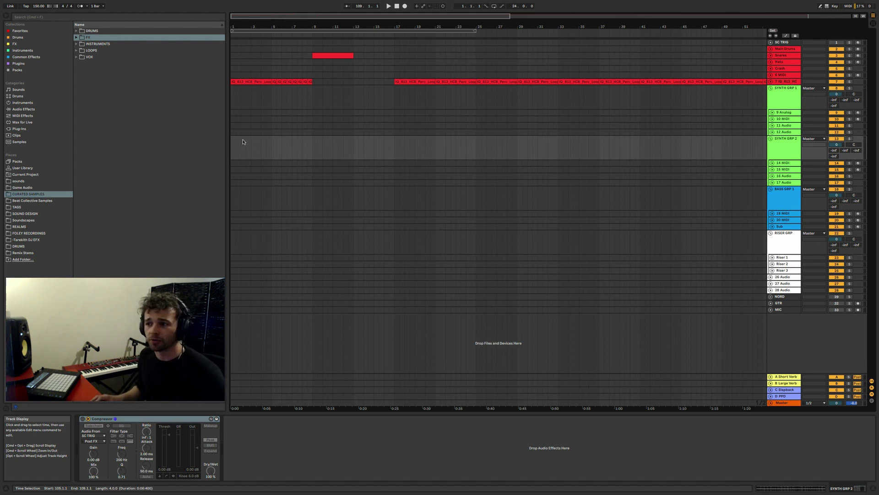
{"action": "scroll", "coordinate": [289, 99], "scroll_direction": "up", "scroll_amount": 2}
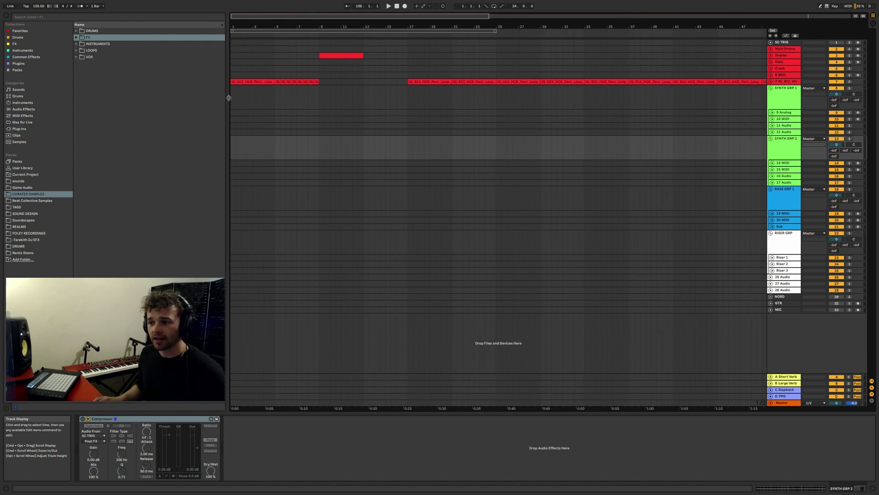
Insert one bar of silence at bar 9 with Cmd+I, then set the insert marker at bar 8.
{"action": "left_click_drag", "start_coordinate": [229, 97], "coordinate": [330, 98]}
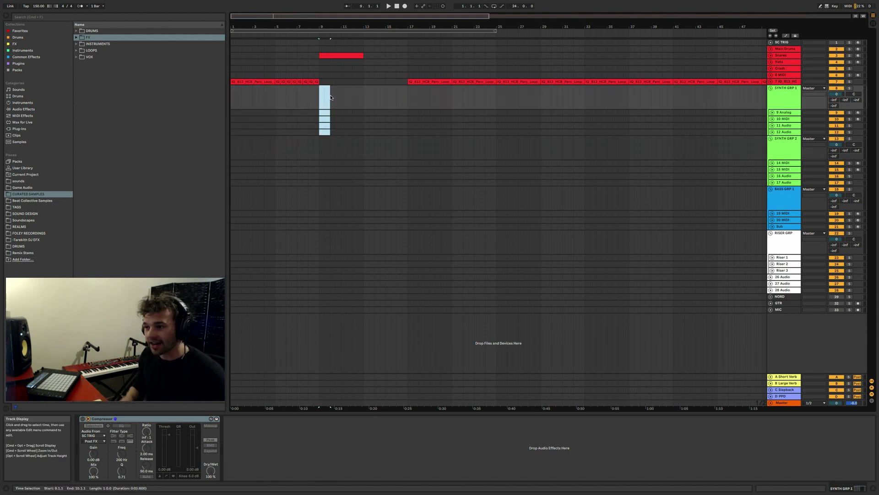
{"action": "key", "text": "super+i"}
{"action": "mouse_move", "coordinate": [331, 97]}
{"action": "left_mouse_down"}
{"action": "mouse_move", "coordinate": [374, 96]}
{"action": "mouse_move", "coordinate": [330, 100]}
{"action": "left_mouse_up"}
{"action": "left_click", "coordinate": [331, 100]}
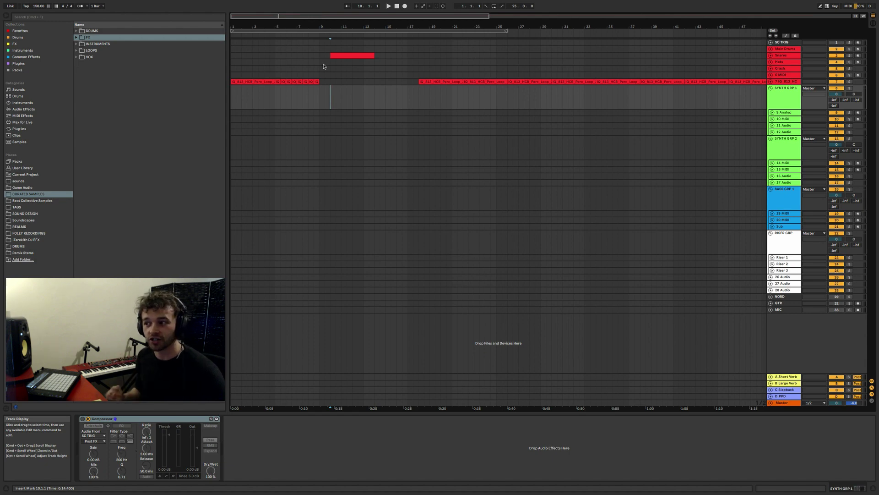
{"action": "left_click", "coordinate": [312, 43]}
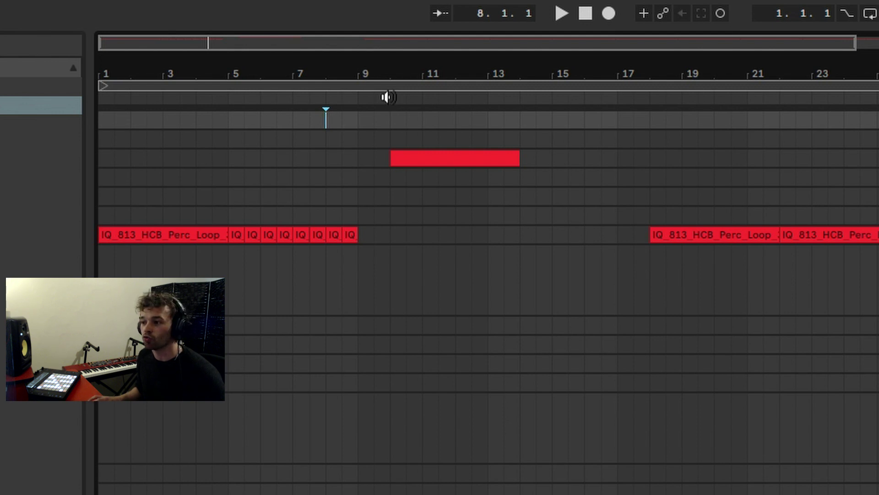
Insert a time signature change at bar 10 and select the new marker.
{"action": "right_click", "coordinate": [389, 97]}
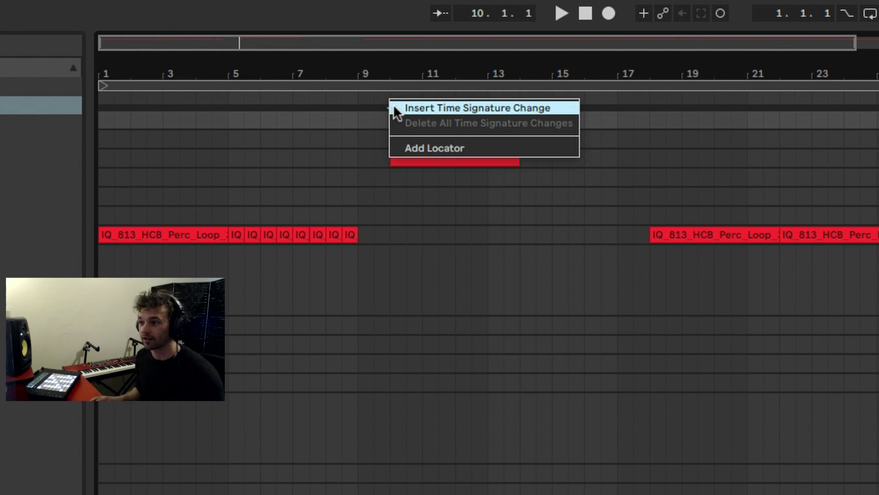
{"action": "left_click", "coordinate": [394, 109]}
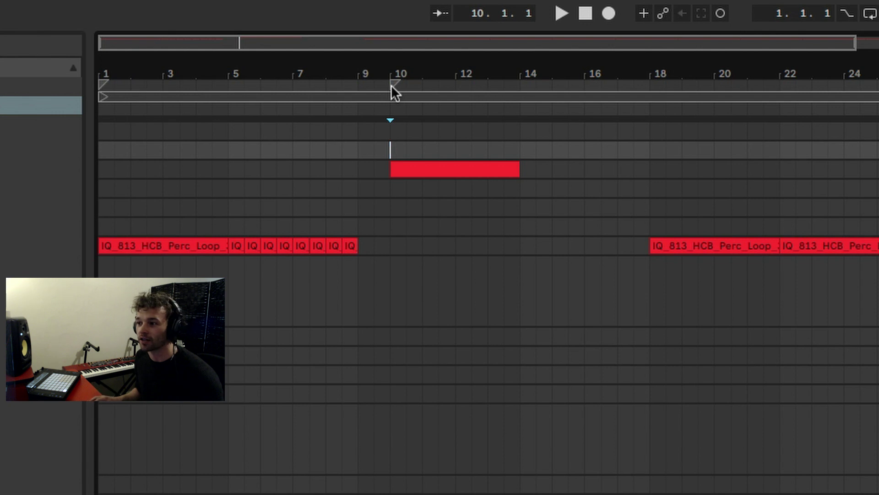
{"action": "left_click", "coordinate": [391, 85]}
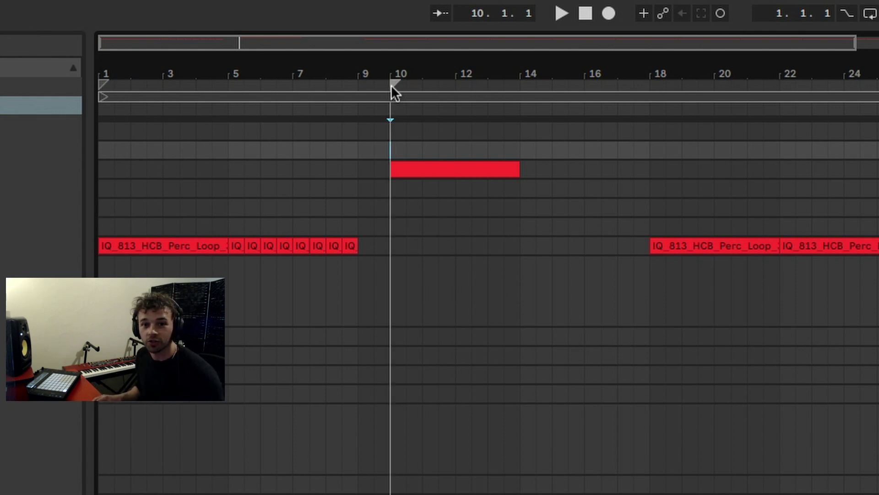
Select spans from bar 10 and bars 18–22, then set the insert marker at bar 17.
{"action": "left_click_drag", "start_coordinate": [384, 151], "coordinate": [516, 156]}
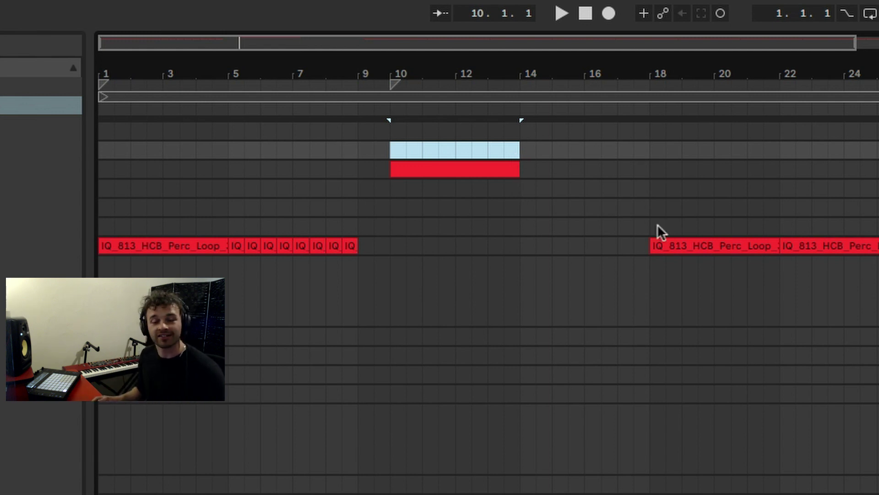
{"action": "left_click_drag", "start_coordinate": [650, 227], "coordinate": [781, 227]}
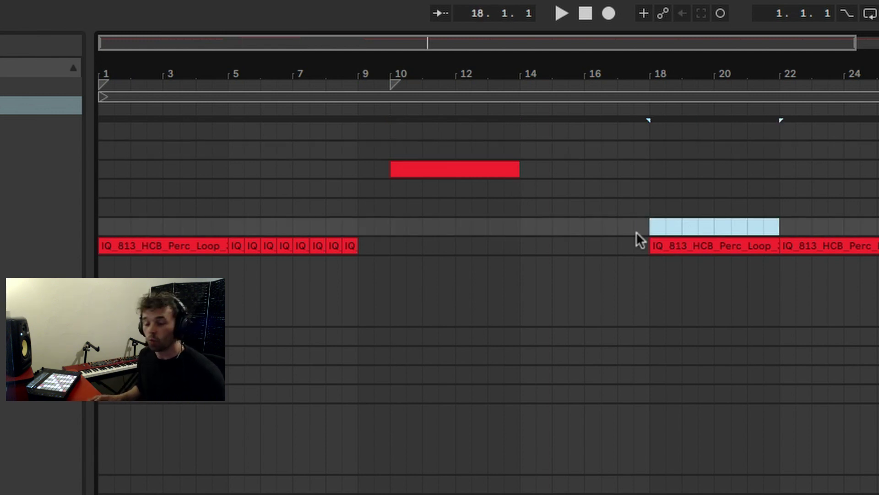
{"action": "left_click", "coordinate": [636, 232]}
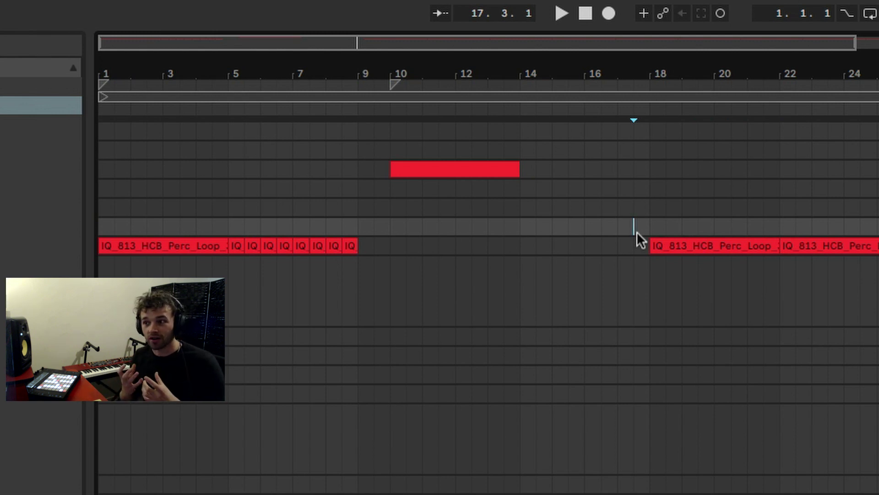
{"action": "left_click", "coordinate": [605, 228]}
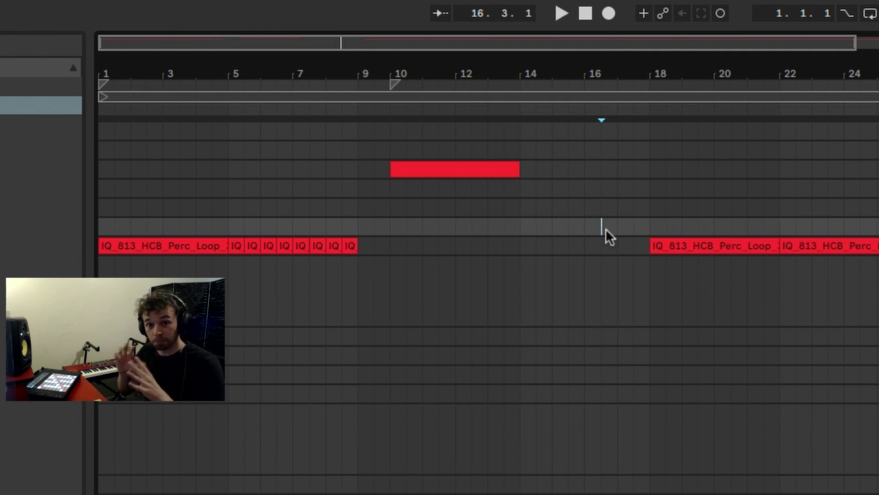
{"action": "left_click", "coordinate": [615, 228]}
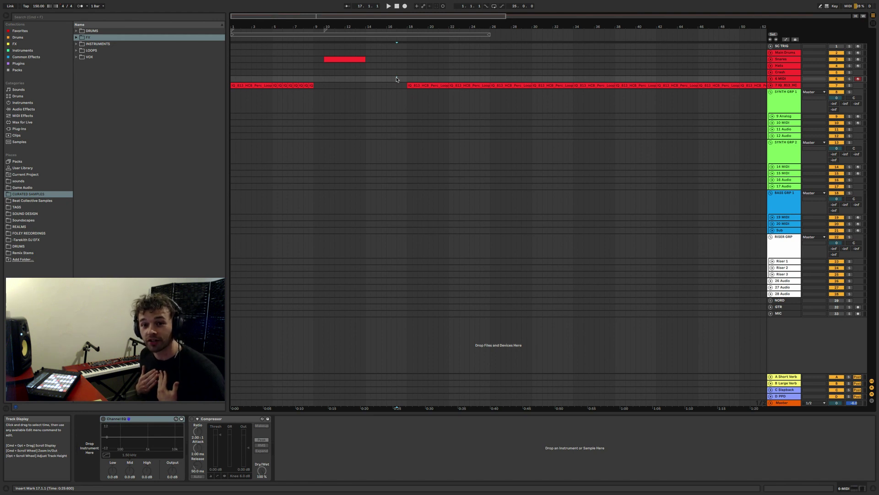